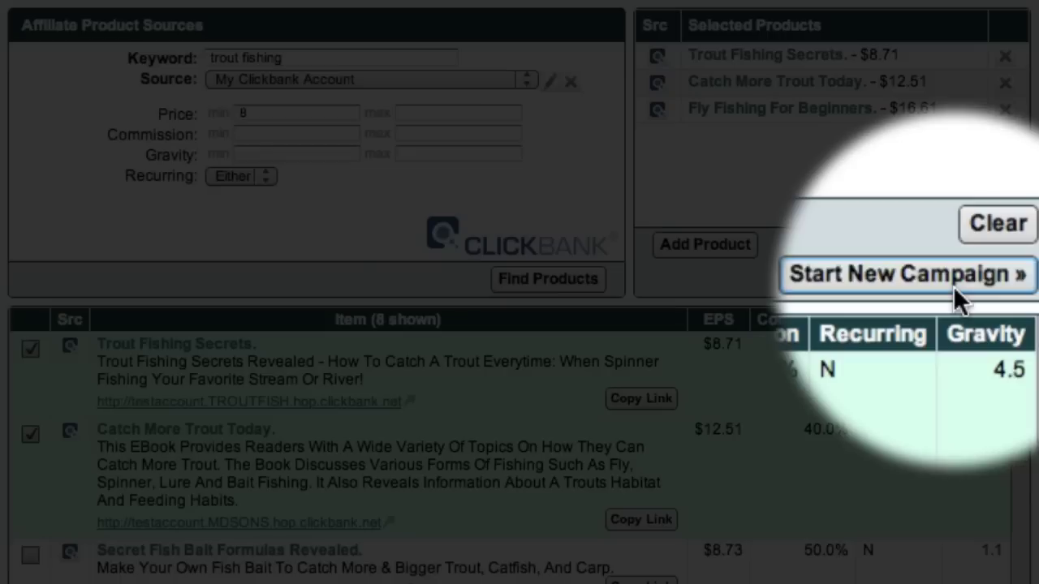
Start a new campaign with the selected products and browse its source images, headings, sentences, paragraphs, bullets and buttons.
{"action": "left_click", "coordinate": [950, 280]}
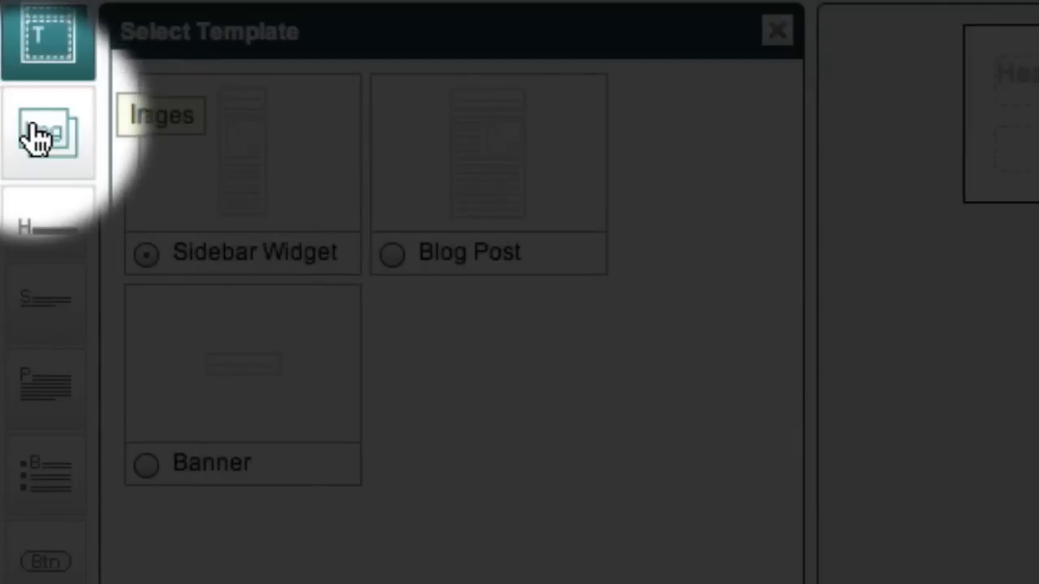
{"action": "left_click", "coordinate": [41, 134]}
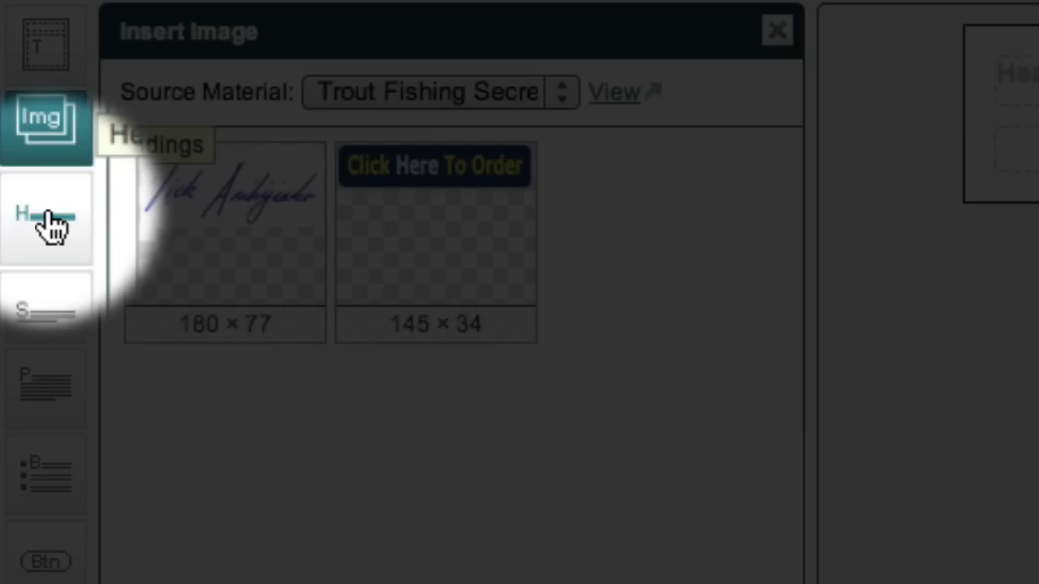
{"action": "left_click", "coordinate": [49, 224]}
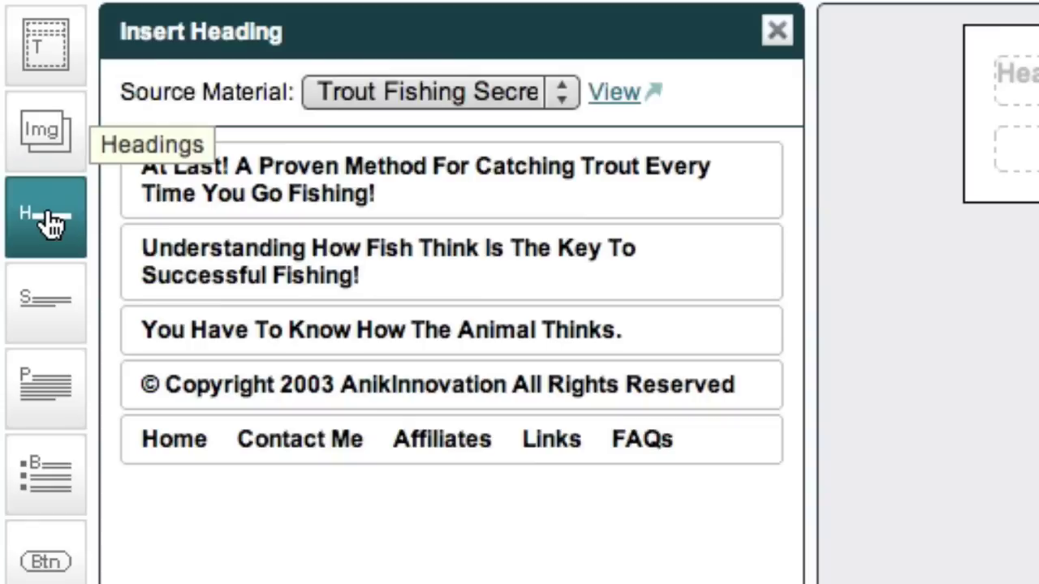
{"action": "left_click", "coordinate": [50, 299]}
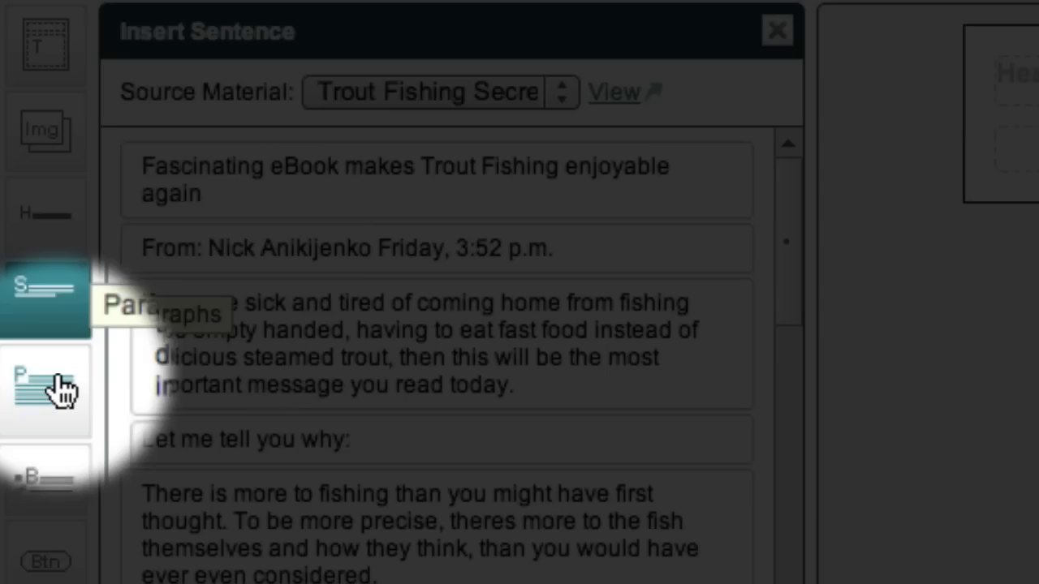
{"action": "left_click", "coordinate": [61, 390]}
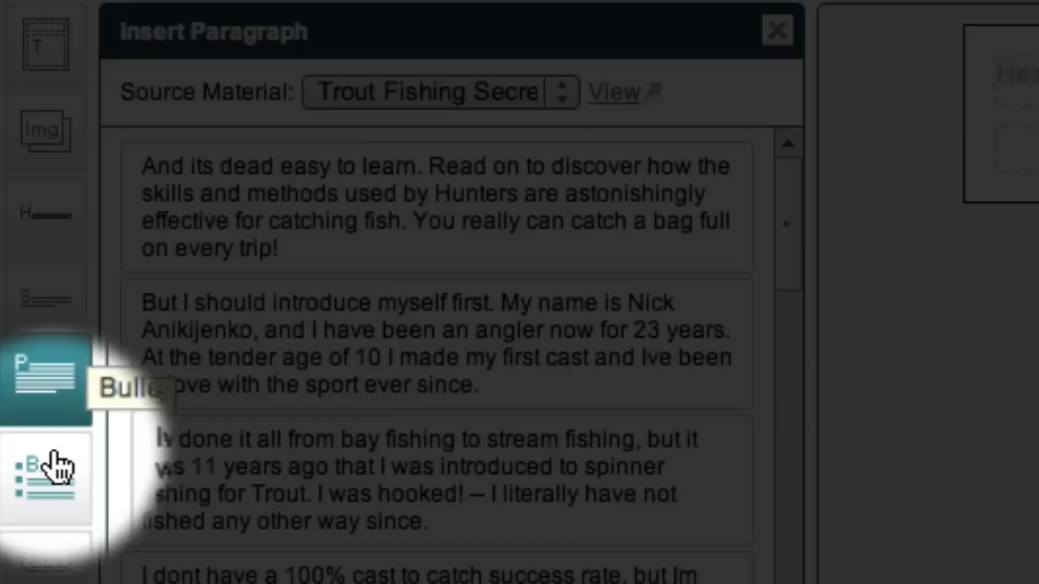
{"action": "left_click", "coordinate": [57, 467]}
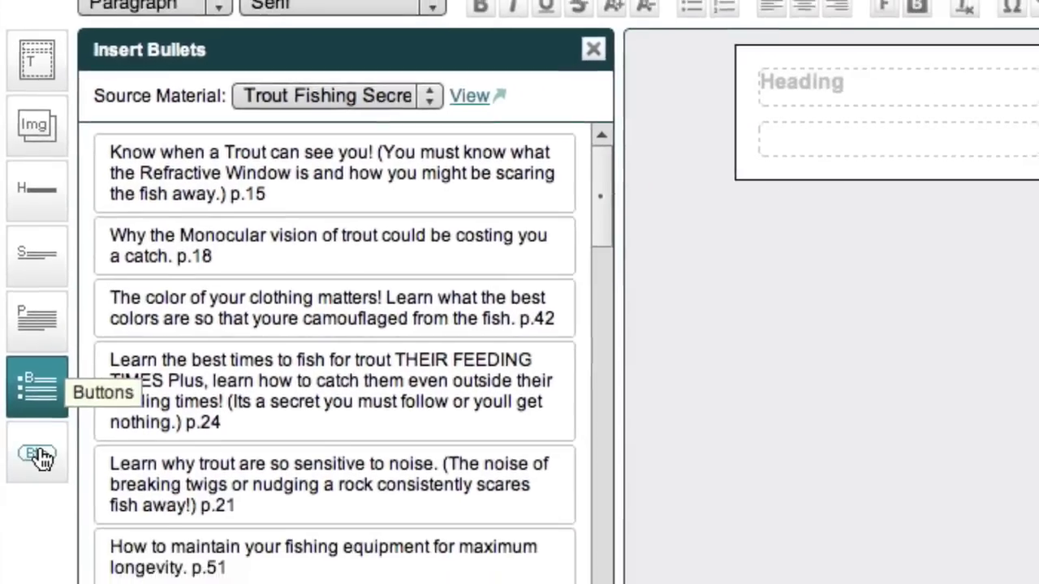
{"action": "left_click", "coordinate": [49, 563]}
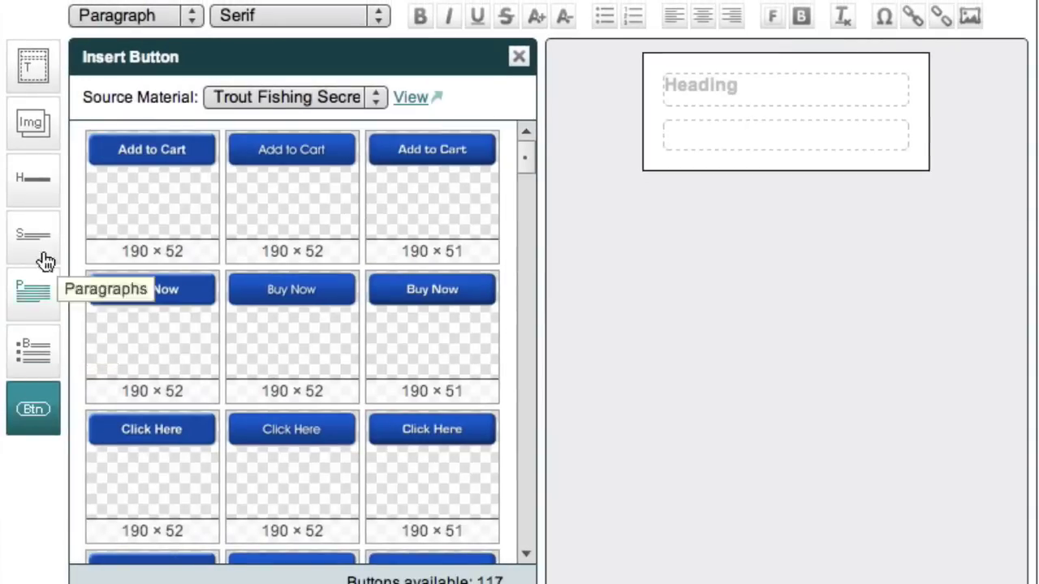
Review the available ad templates and choose Sidebar Widget.
{"action": "left_click", "coordinate": [43, 85]}
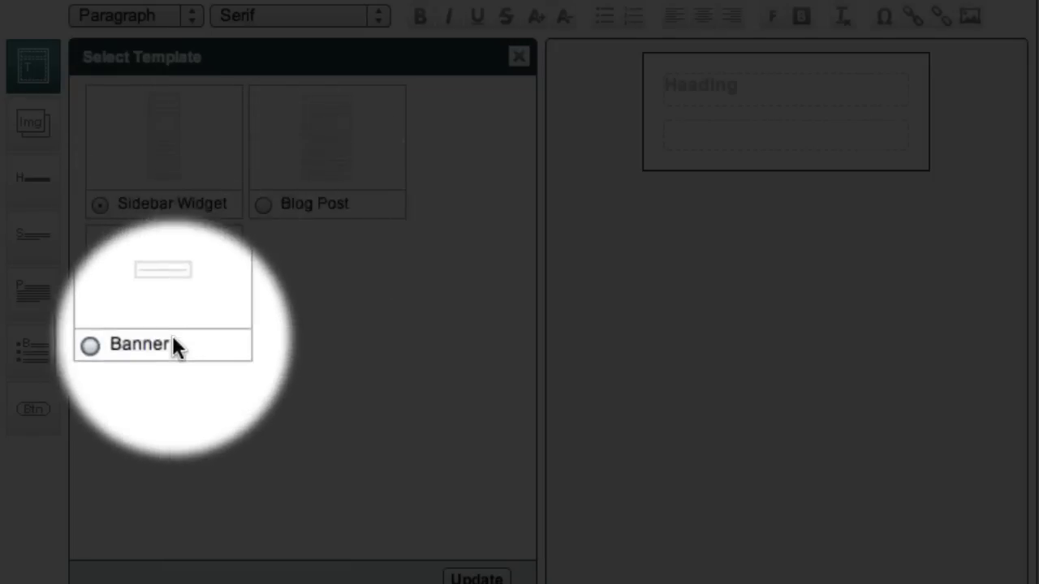
{"action": "left_click", "coordinate": [169, 341]}
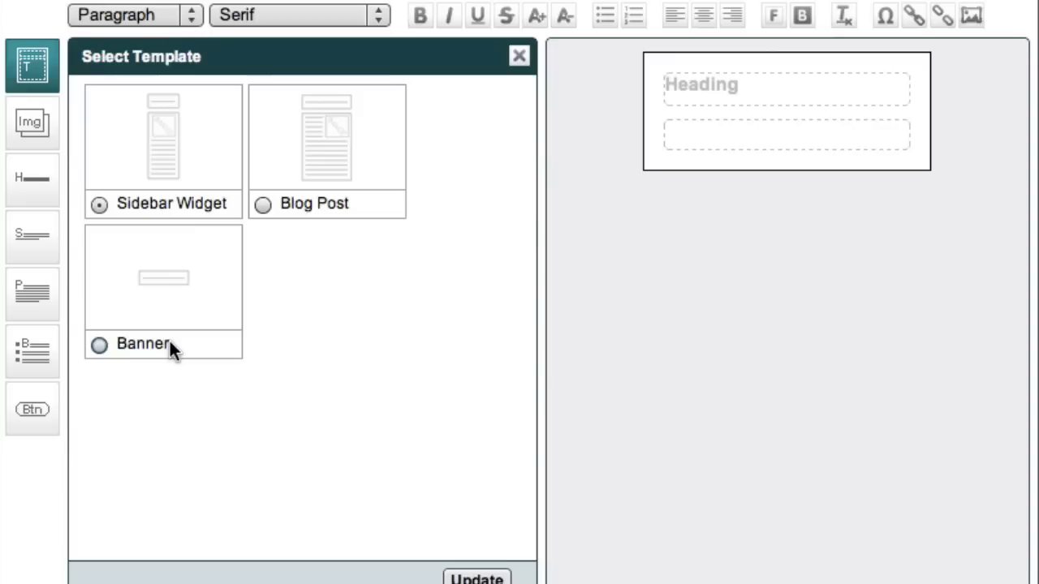
{"action": "left_click", "coordinate": [125, 103]}
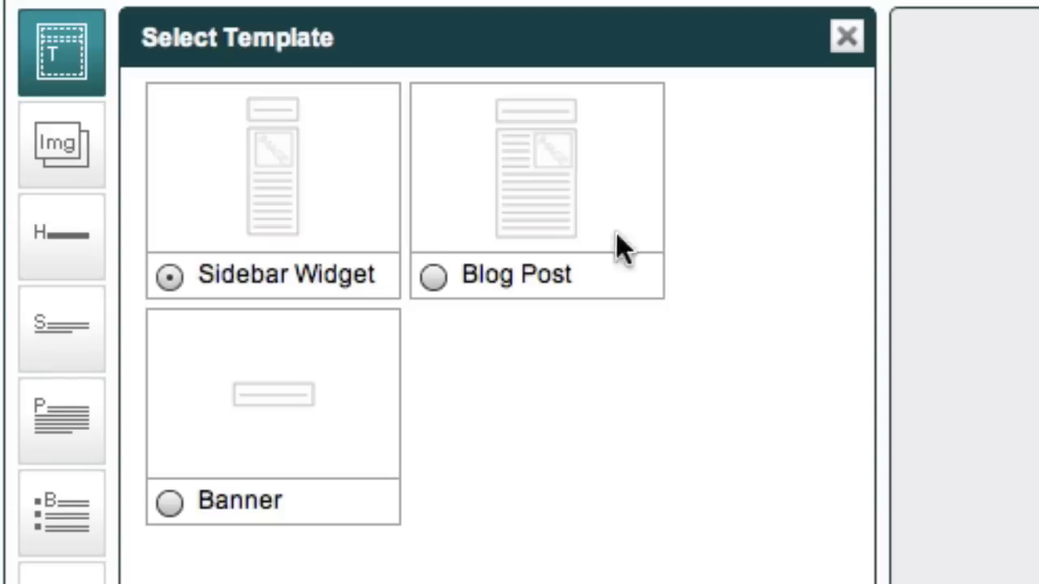
{"action": "left_click", "coordinate": [273, 268]}
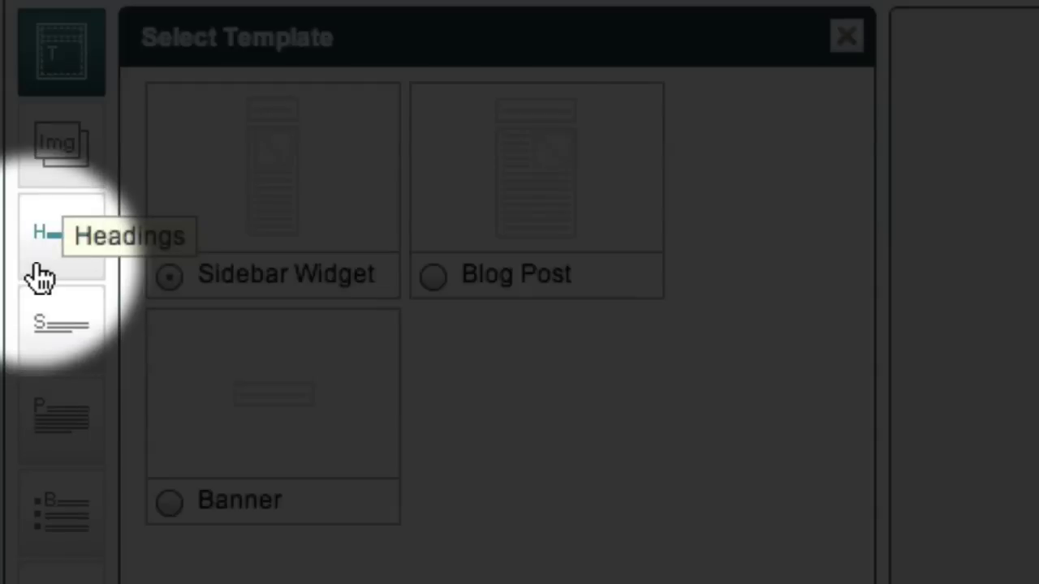
Insert the heading "Professional Trout Angler Reveals His Secrets!" from the Catch More Trout Today source into the ad's heading area.
{"action": "left_click", "coordinate": [34, 274]}
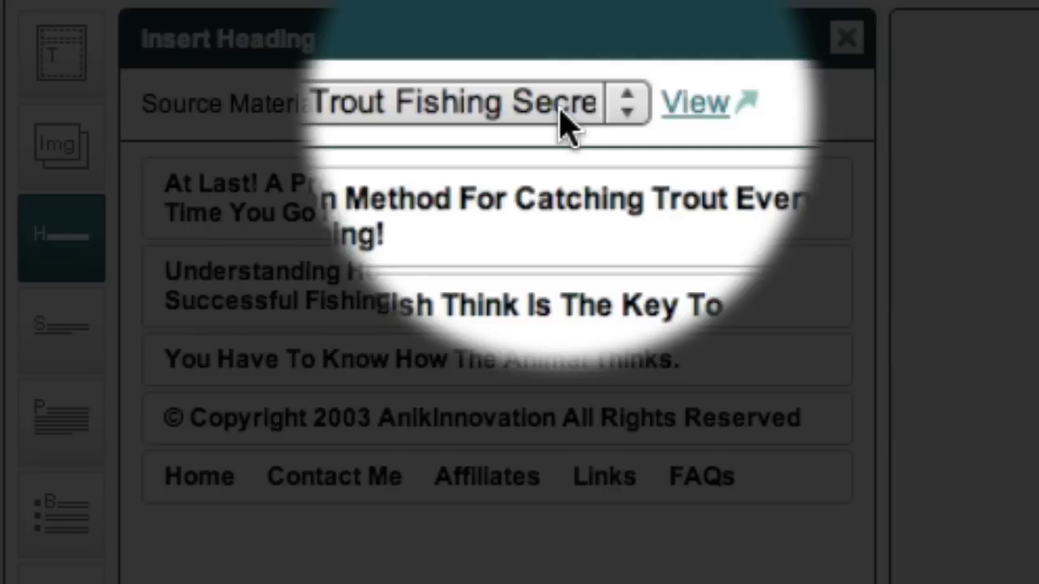
{"action": "left_click", "coordinate": [559, 109]}
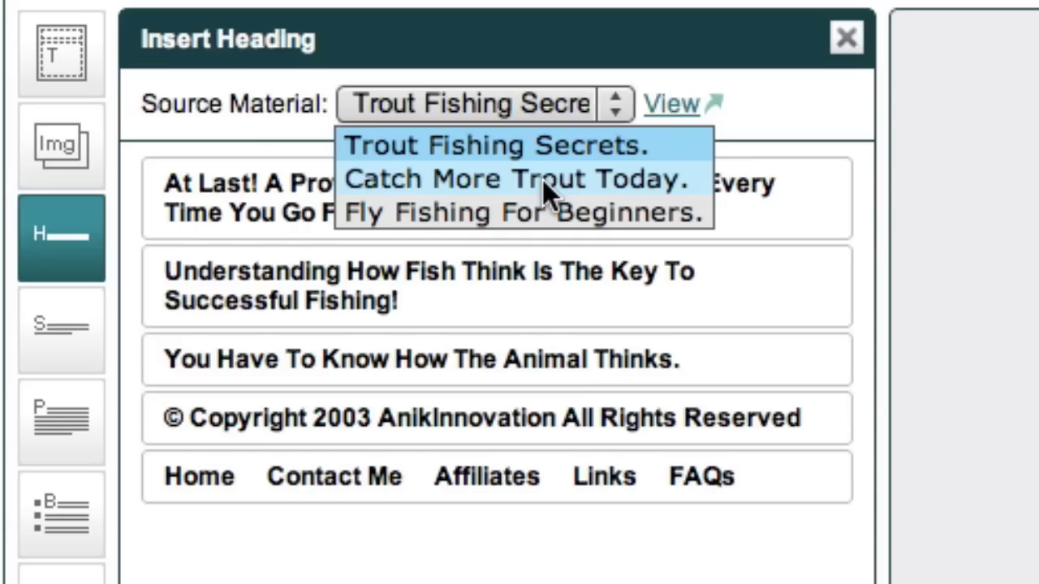
{"action": "left_click", "coordinate": [543, 193]}
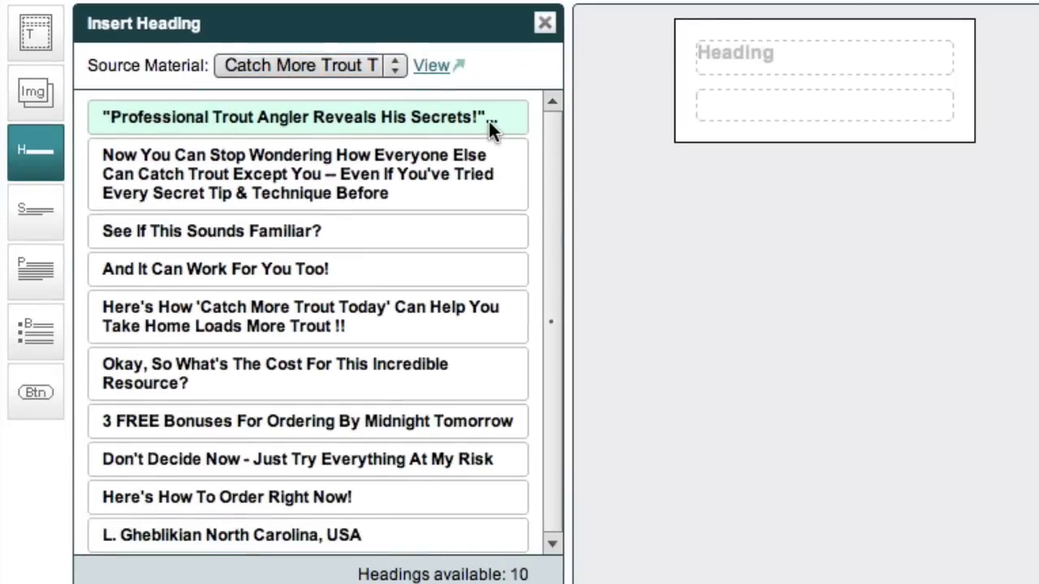
{"action": "left_click_drag", "start_coordinate": [489, 124], "coordinate": [937, 61]}
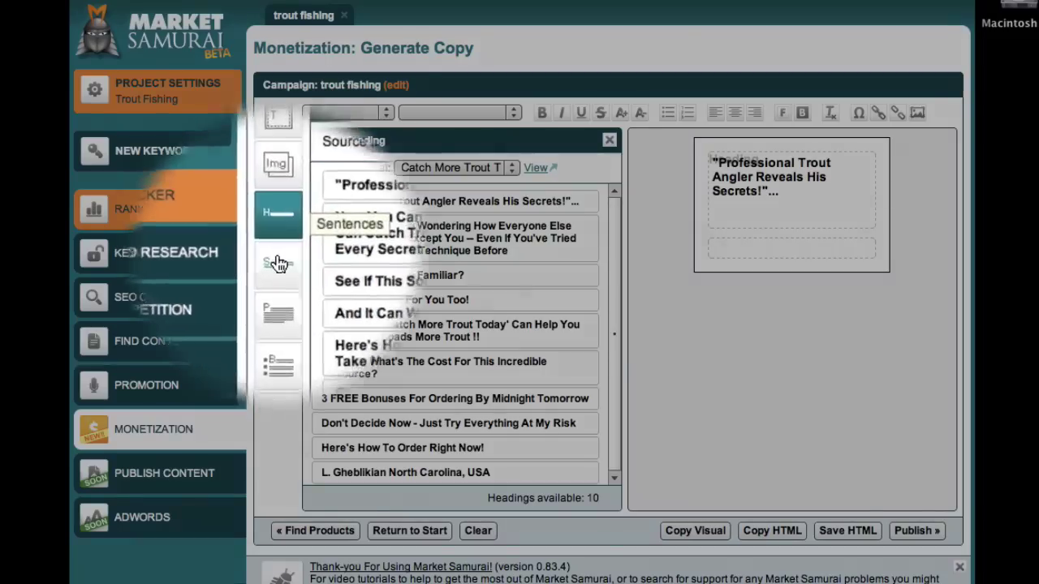
Look through the source sentences and insert the one starting "I'll show you step-by-step" into the ad's body area.
{"action": "left_click", "coordinate": [277, 261]}
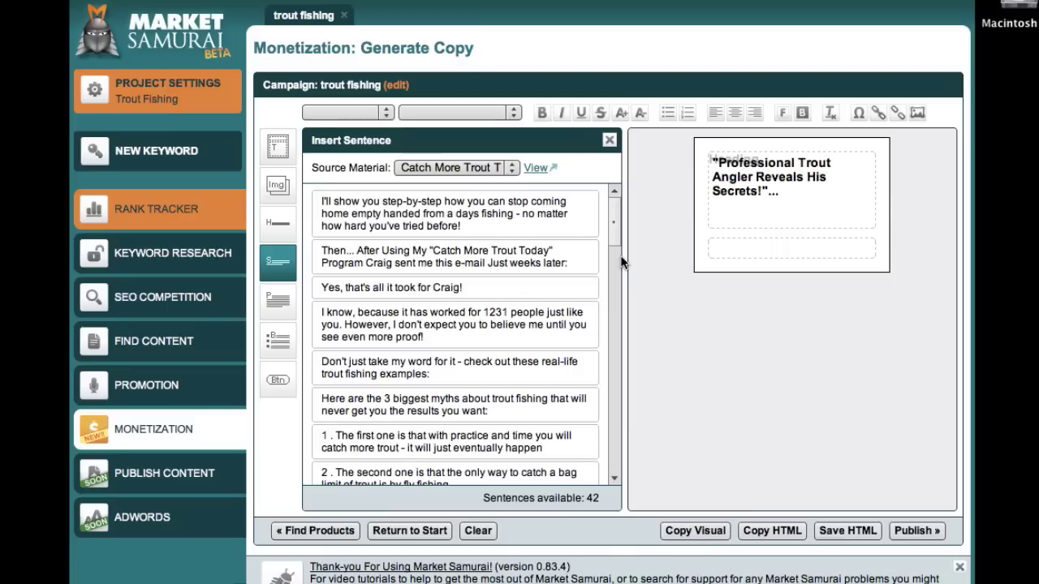
{"action": "scroll", "coordinate": [615, 276], "scroll_direction": "down", "scroll_amount": 5}
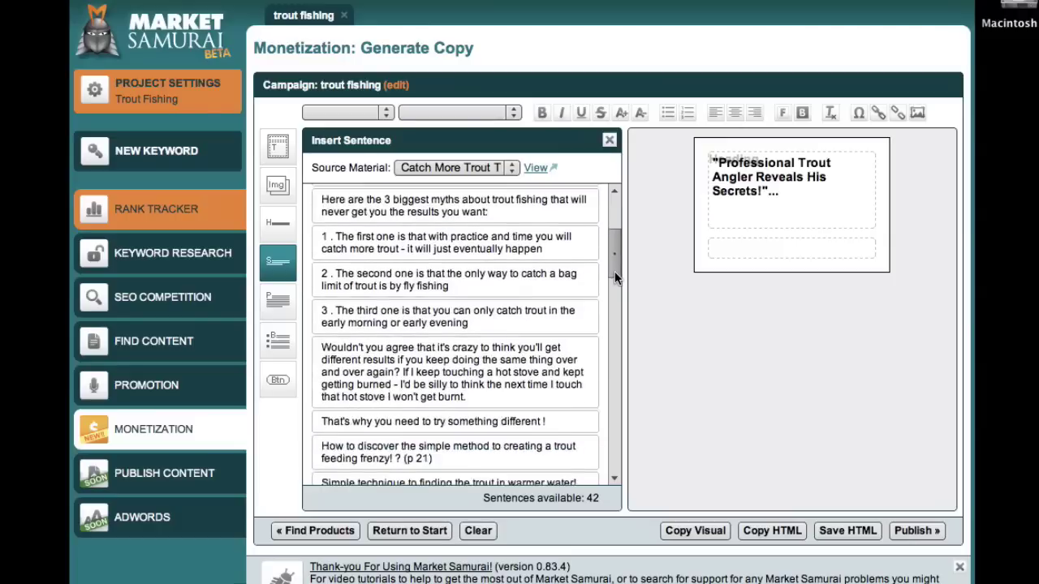
{"action": "scroll", "coordinate": [615, 284], "scroll_direction": "down", "scroll_amount": 2}
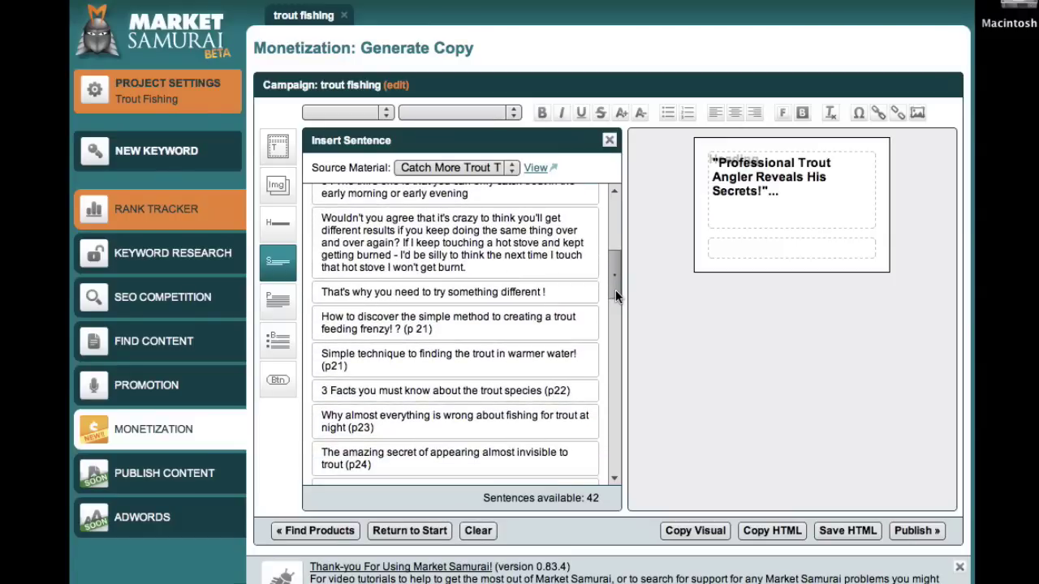
{"action": "left_click_drag", "start_coordinate": [615, 289], "coordinate": [615, 238]}
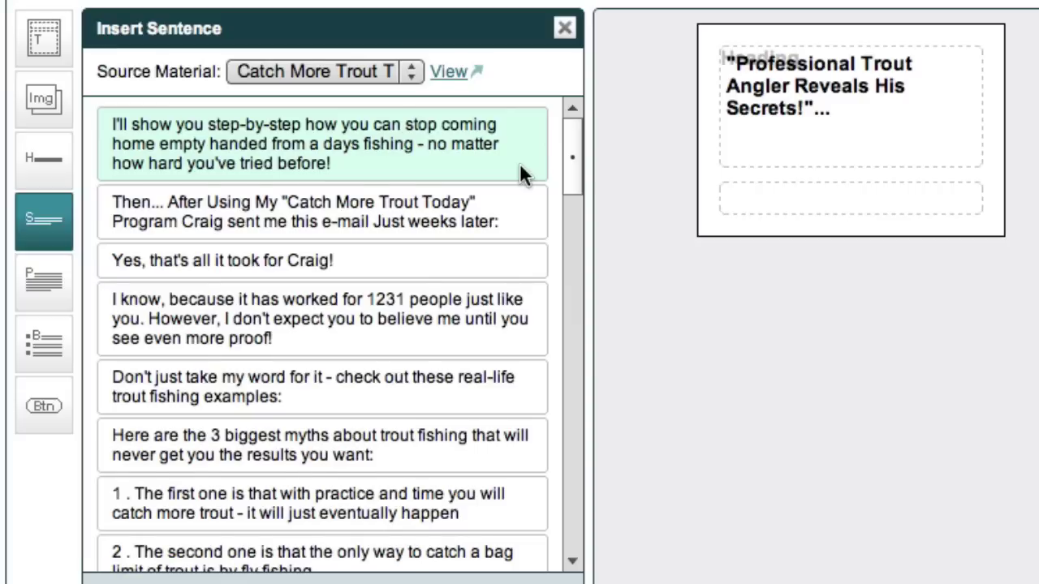
{"action": "left_click_drag", "start_coordinate": [519, 165], "coordinate": [823, 207]}
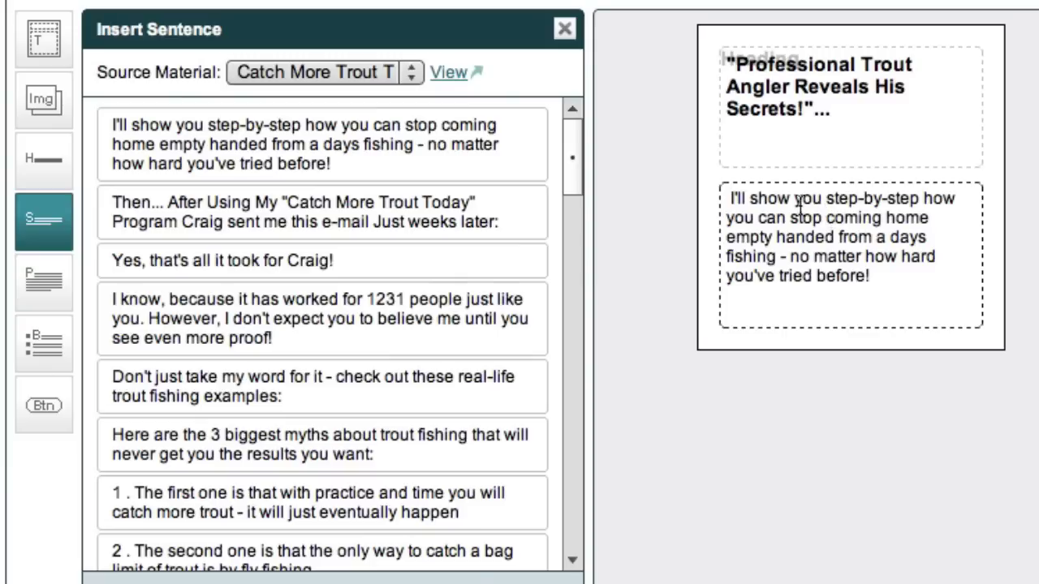
Add the sentence starting "This sensational resource 'Catch More Trout Today'" below the first one, and view the available paragraphs and bullets.
{"action": "left_click_drag", "start_coordinate": [563, 140], "coordinate": [568, 323]}
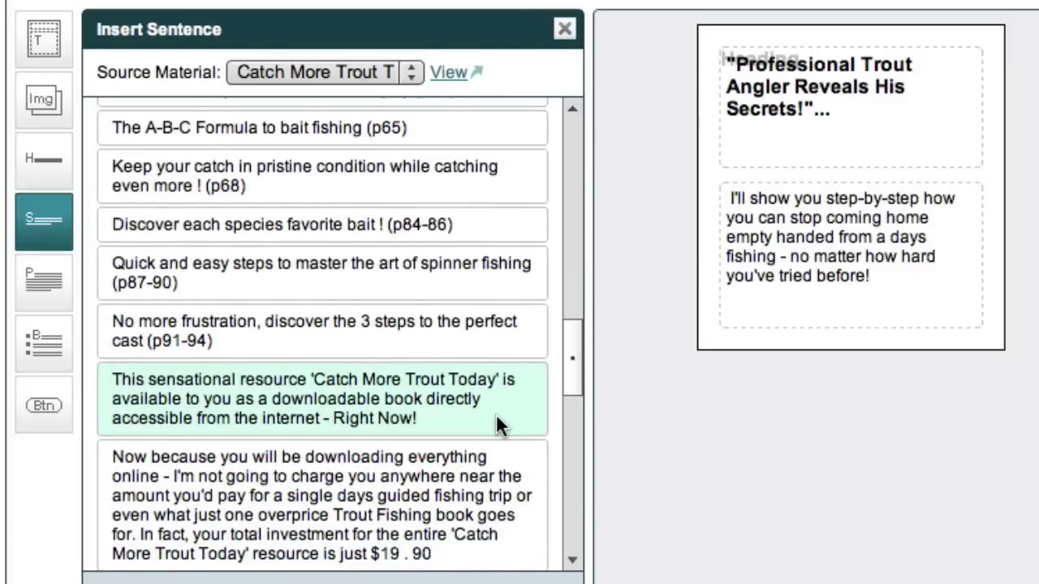
{"action": "left_click_drag", "start_coordinate": [495, 414], "coordinate": [934, 313]}
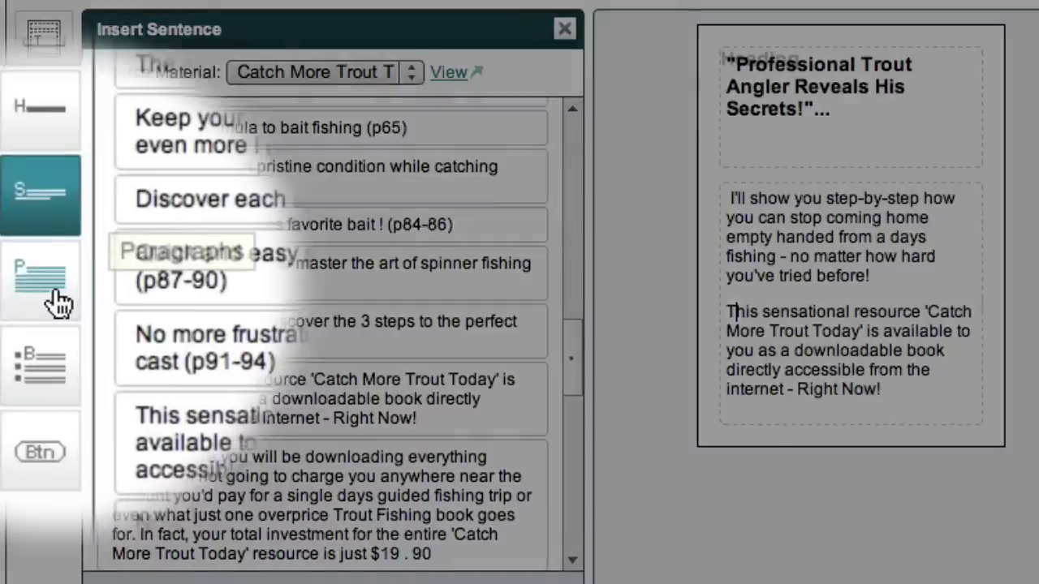
{"action": "left_click", "coordinate": [47, 288]}
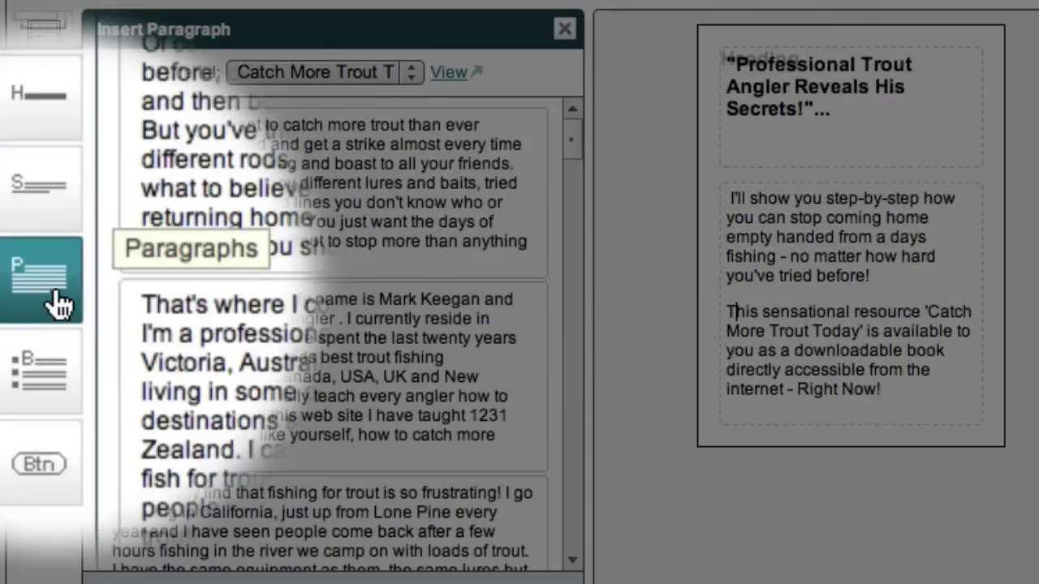
{"action": "left_click", "coordinate": [51, 352]}
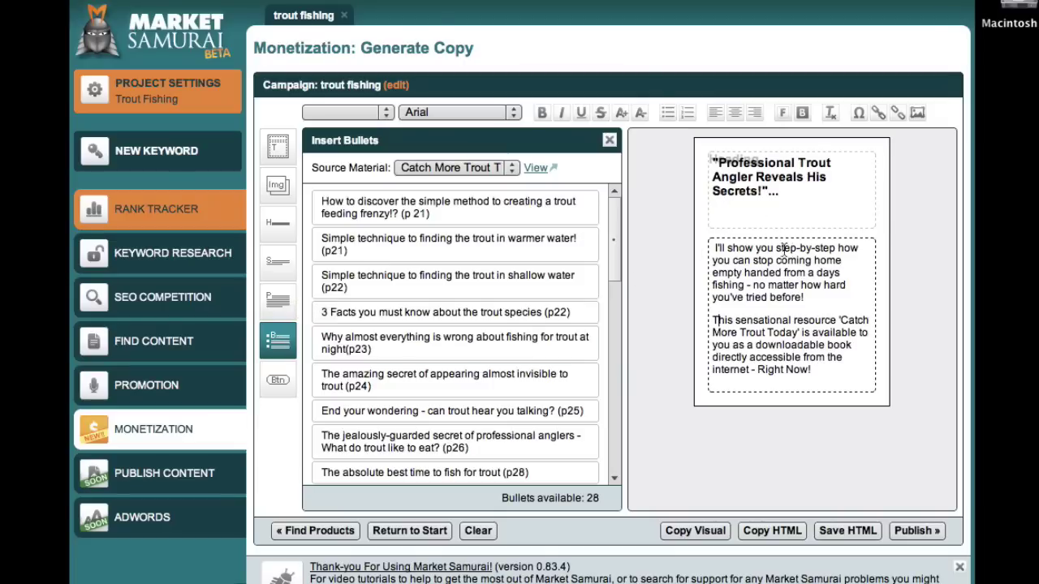
Replace "I'll show you" with "Discover" in the first body paragraph and end that paragraph with a full stop.
{"action": "left_click_drag", "start_coordinate": [778, 250], "coordinate": [625, 250]}
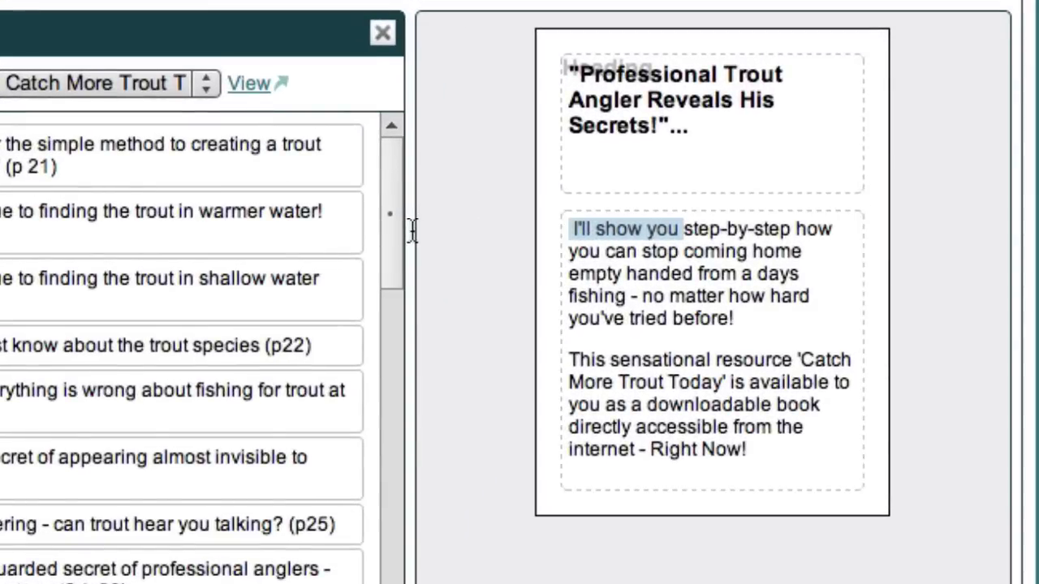
{"action": "type", "text": "Discover"}
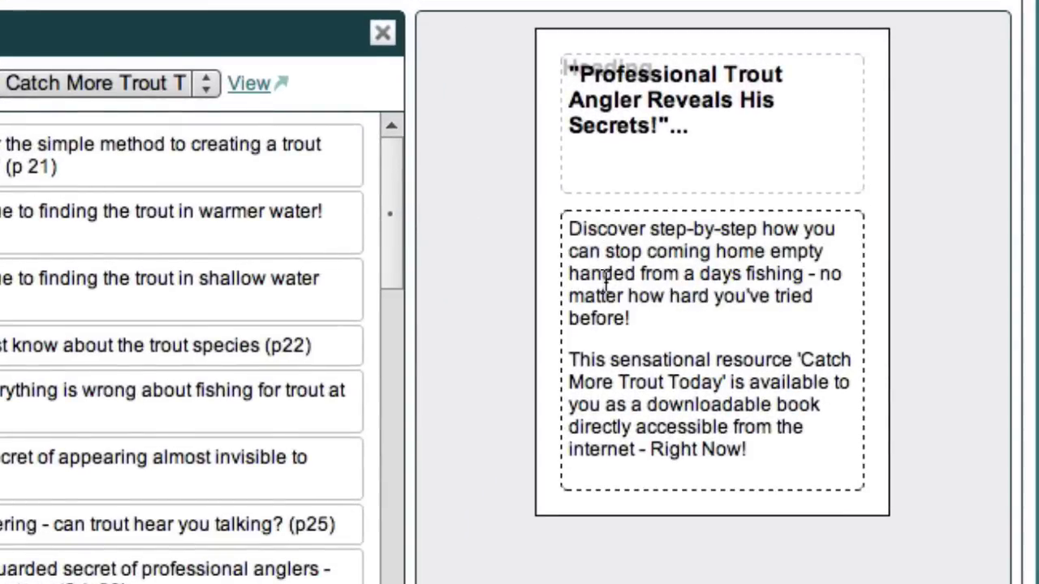
{"action": "left_click", "coordinate": [650, 320]}
{"action": "key", "text": "BackSpace"}
{"action": "type", "text": "."}
Change the ending of the second body paragraph to lowercase "right now!" and start a new paragraph below it.
{"action": "left_click", "coordinate": [763, 451]}
{"action": "key", "text": "BackSpace"}
{"action": "type", "text": "."}
{"action": "left_click", "coordinate": [649, 452]}
{"action": "key", "text": "Delete"}
{"action": "type", "text": "r"}
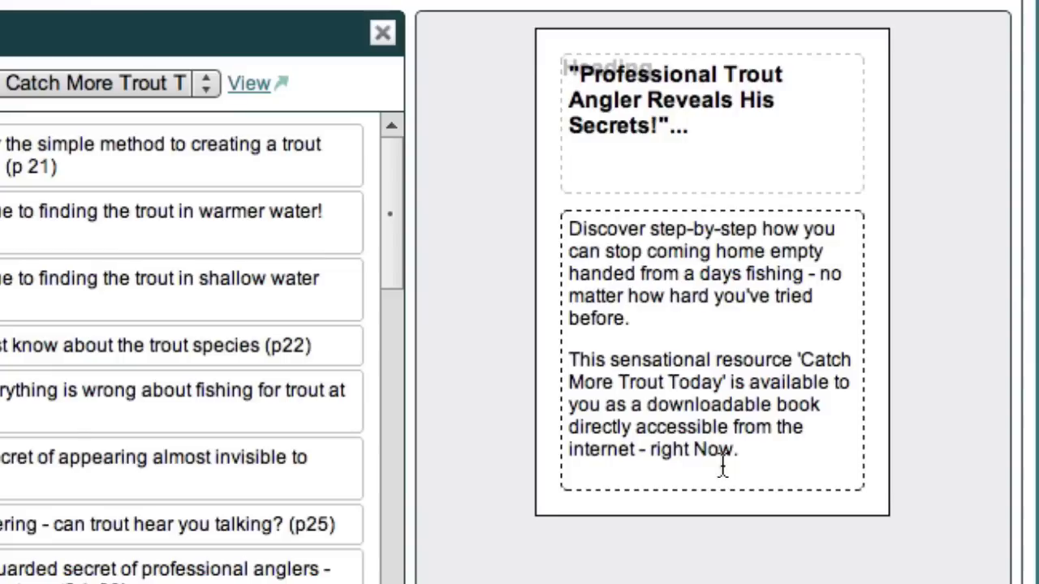
{"action": "key", "text": "Right"}
{"action": "key", "text": "Right"}
{"action": "key", "text": "Right"}
{"action": "key", "text": "Right"}
{"action": "key", "text": "Right"}
{"action": "key", "text": "Delete"}
{"action": "type", "text": "n"}
{"action": "key", "text": "Right"}
{"action": "key", "text": "Right"}
{"action": "key", "text": "Right"}
{"action": "key", "text": "Return"}
{"action": "key", "text": "BackSpace"}
{"action": "key", "text": "BackSpace"}
{"action": "type", "text": "!"}
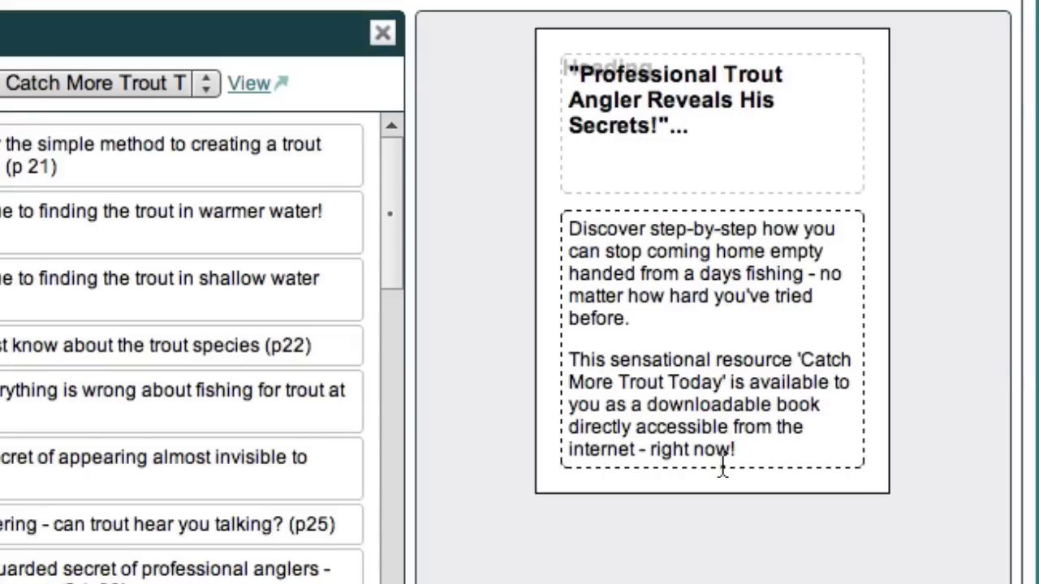
{"action": "key", "text": "Return"}
{"action": "key", "text": "Return"}
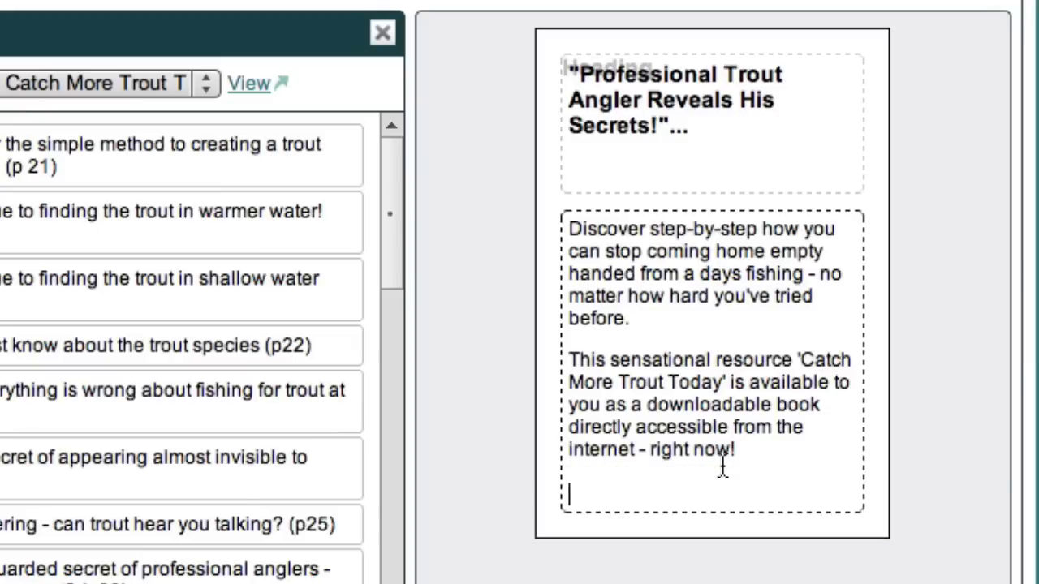
{"action": "type", "text": "To find ou"}
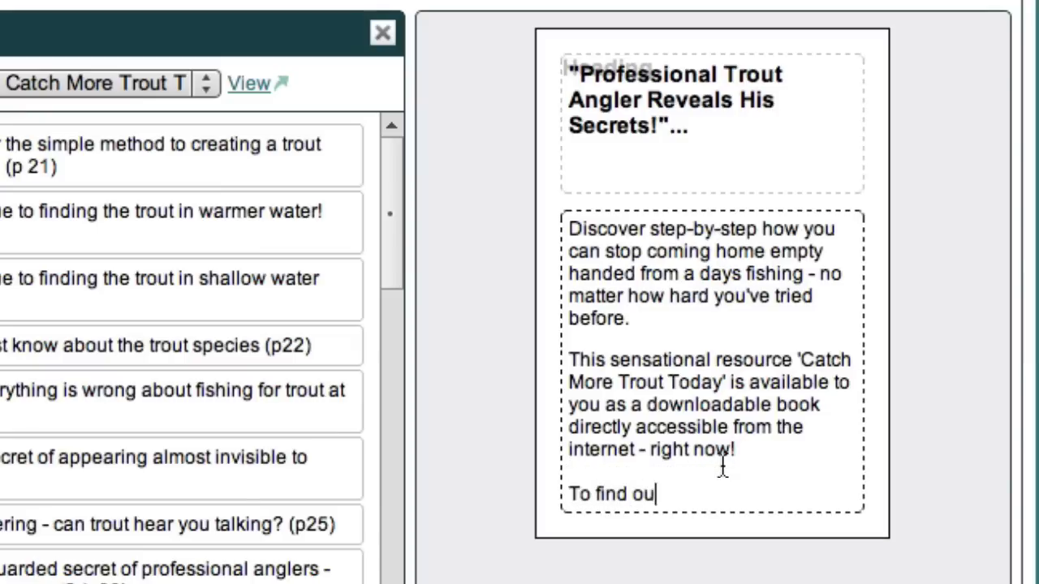
{"action": "type", "text": "t more, click here."}
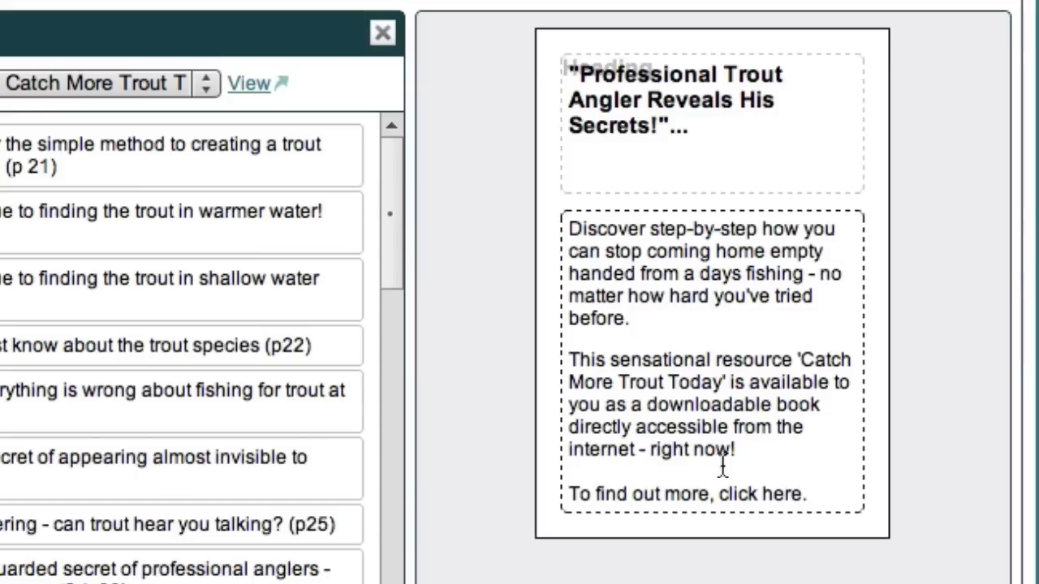
{"action": "key", "text": "BackSpace"}
{"action": "key", "text": "BackSpace"}
{"action": "key", "text": "BackSpace"}
{"action": "key", "text": "BackSpace"}
{"action": "key", "text": "BackSpace"}
{"action": "key", "text": "BackSpace"}
{"action": "key", "text": "BackSpace"}
{"action": "key", "text": "BackSpace"}
{"action": "key", "text": "BackSpace"}
{"action": "key", "text": "BackSpace"}
{"action": "key", "text": "BackSpace"}
{"action": "key", "text": "BackSpace"}
{"action": "key", "text": "BackSpace"}
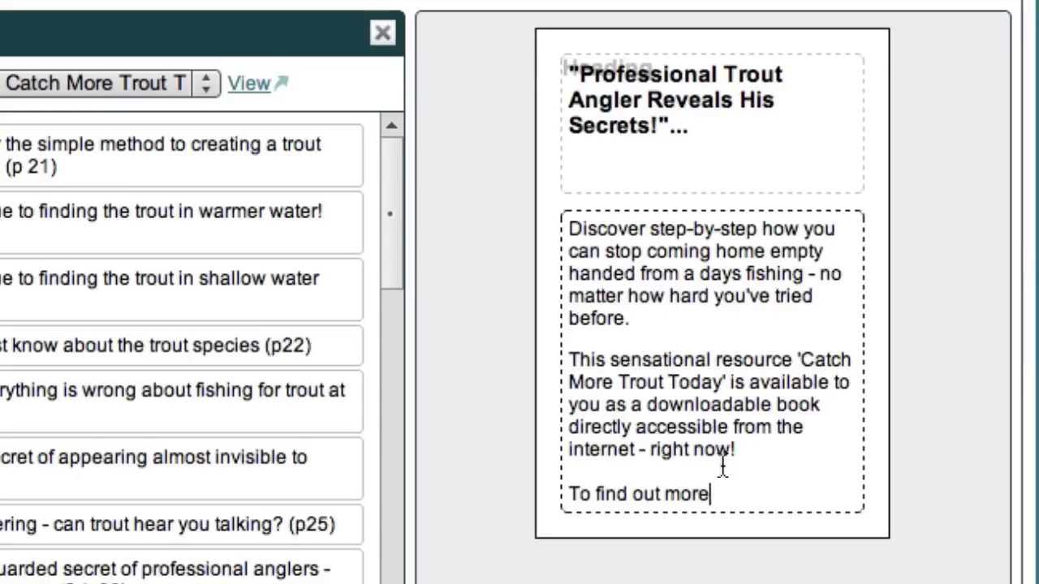
{"action": "key", "text": "BackSpace"}
{"action": "key", "text": "BackSpace"}
{"action": "key", "text": "BackSpace"}
{"action": "key", "text": "BackSpace"}
{"action": "key", "text": "BackSpace"}
{"action": "key", "text": "BackSpace"}
{"action": "key", "text": "BackSpace"}
{"action": "key", "text": "BackSpace"}
{"action": "key", "text": "BackSpace"}
{"action": "key", "text": "BackSpace"}
{"action": "key", "text": "BackSpace"}
{"action": "key", "text": "BackSpace"}
{"action": "key", "text": "BackSpace"}
{"action": "key", "text": "BackSpace"}
{"action": "key", "text": "BackSpace"}
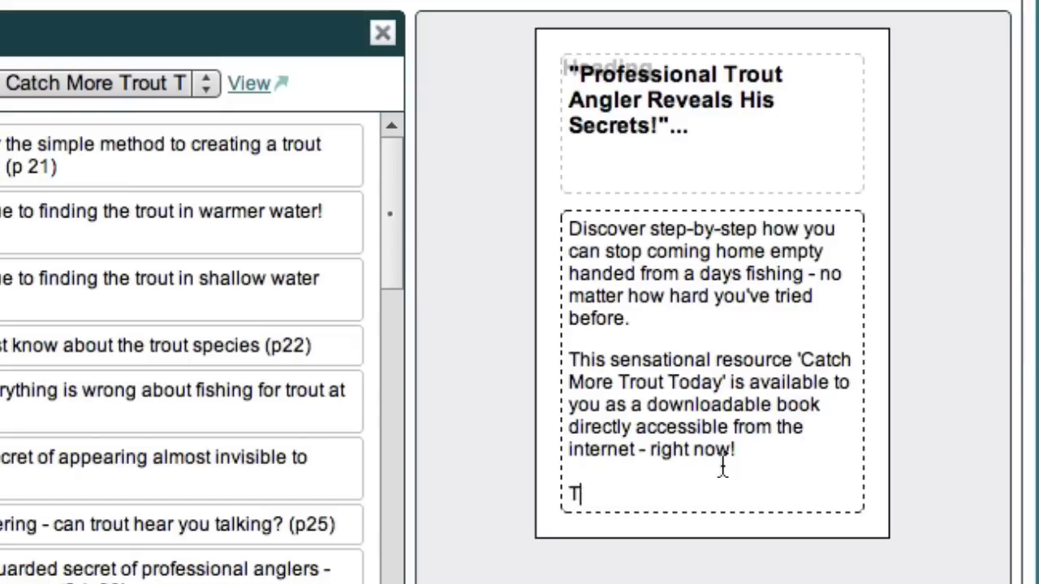
{"action": "key", "text": "BackSpace"}
Write the call to action "Click here to get your copy right now." as the ad's third body paragraph.
{"action": "type", "text": "Click h"}
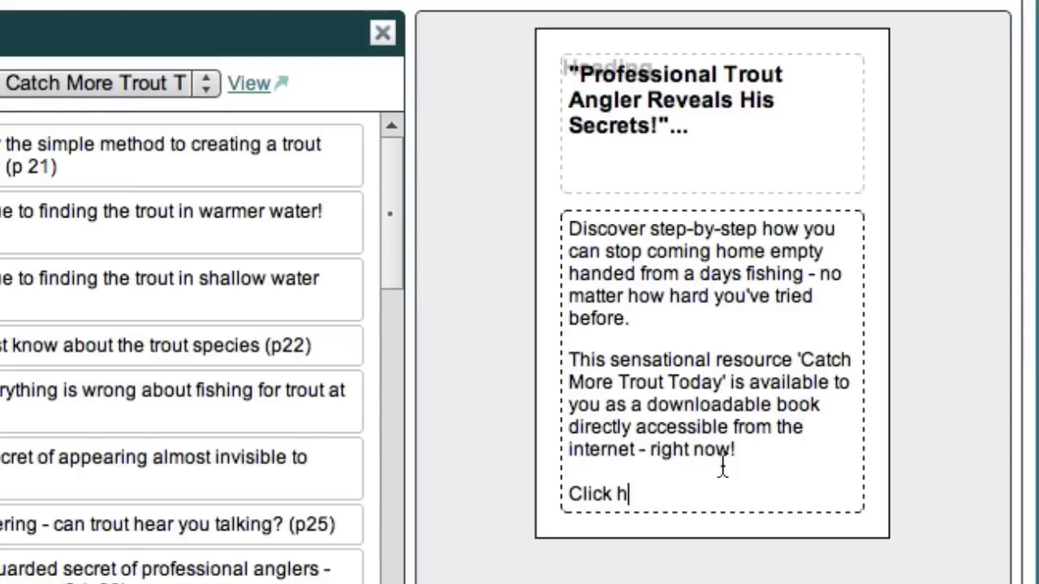
{"action": "type", "text": "ere to get your copy rig"}
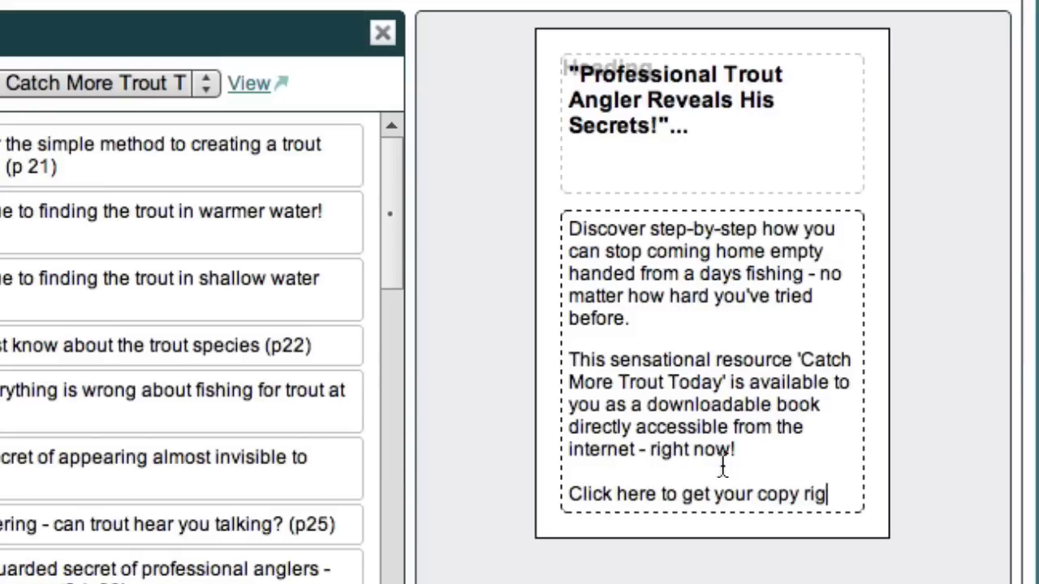
{"action": "type", "text": "ht now."}
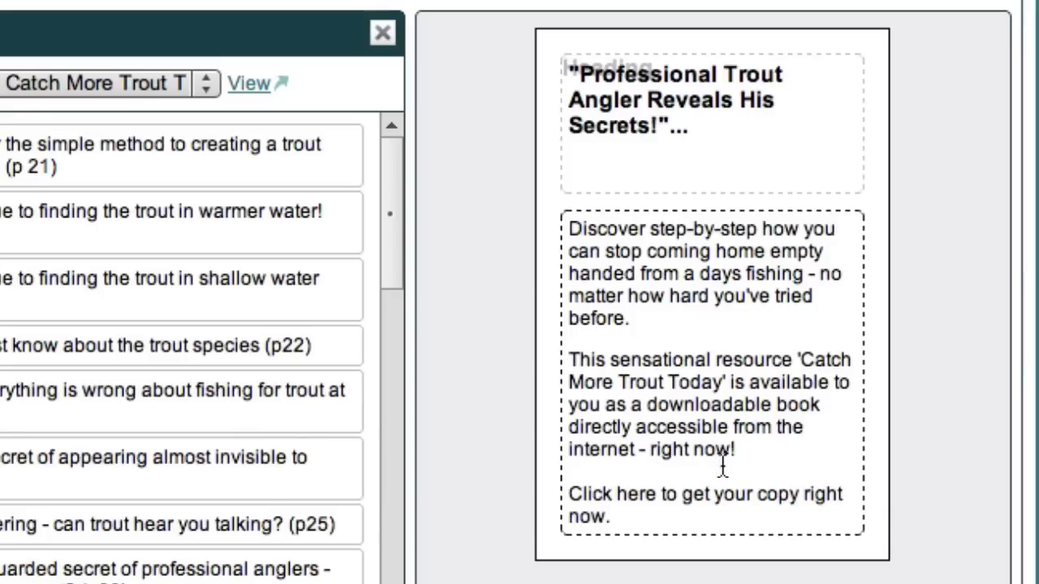
Replace the call-to-action paragraph with "Don't go home empty-handed any longer. Click here to get your copy right now!".
{"action": "key", "text": "shift+Up"}
{"action": "key", "text": "shift+Left"}
{"action": "key", "text": "shift+Left"}
{"action": "key", "text": "shift+Left"}
{"action": "key", "text": "shift+Left"}
{"action": "key", "text": "shift+Left"}
{"action": "key", "text": "shift+Left"}
{"action": "key", "text": "shift+Left"}
{"action": "key", "text": "shift+Right"}
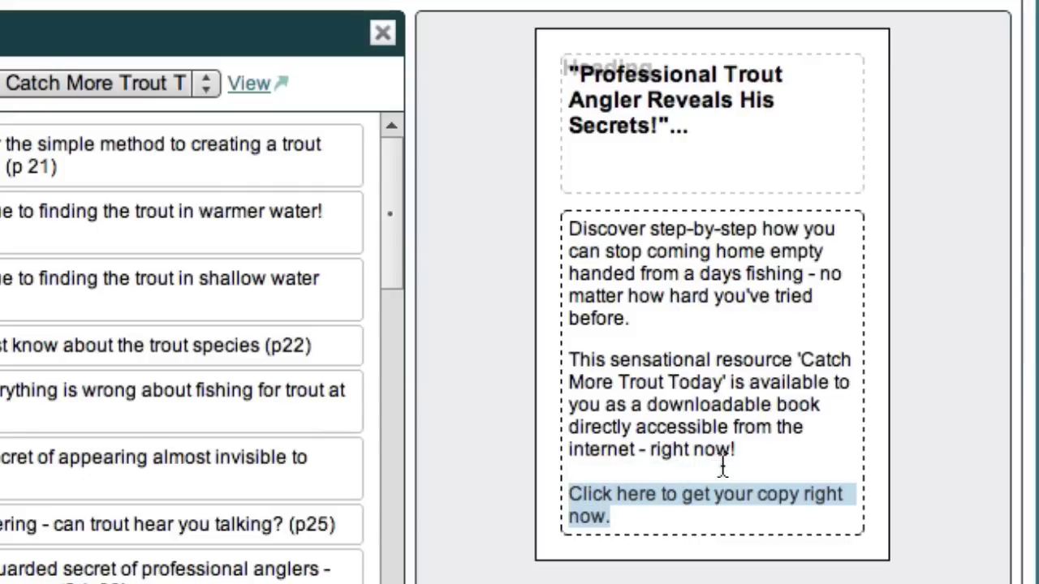
{"action": "type", "text": "Don't "}
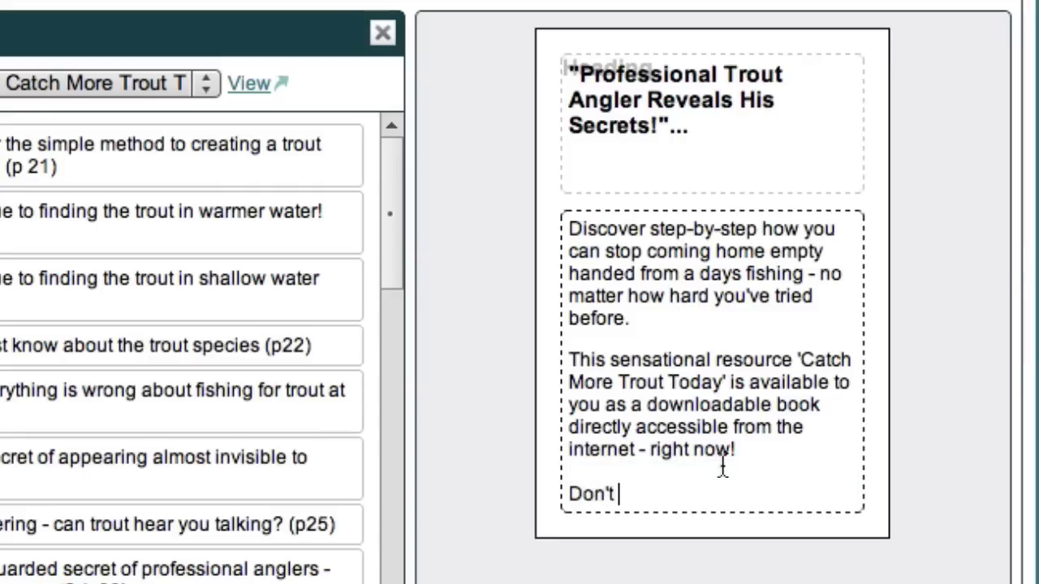
{"action": "type", "text": "go home emp"}
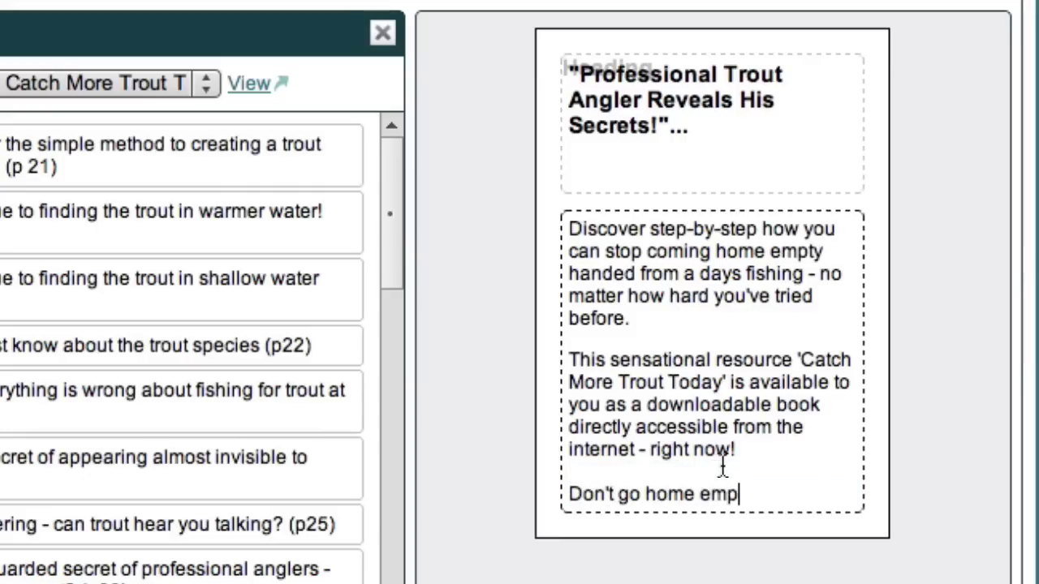
{"action": "type", "text": "ty-handed any l"}
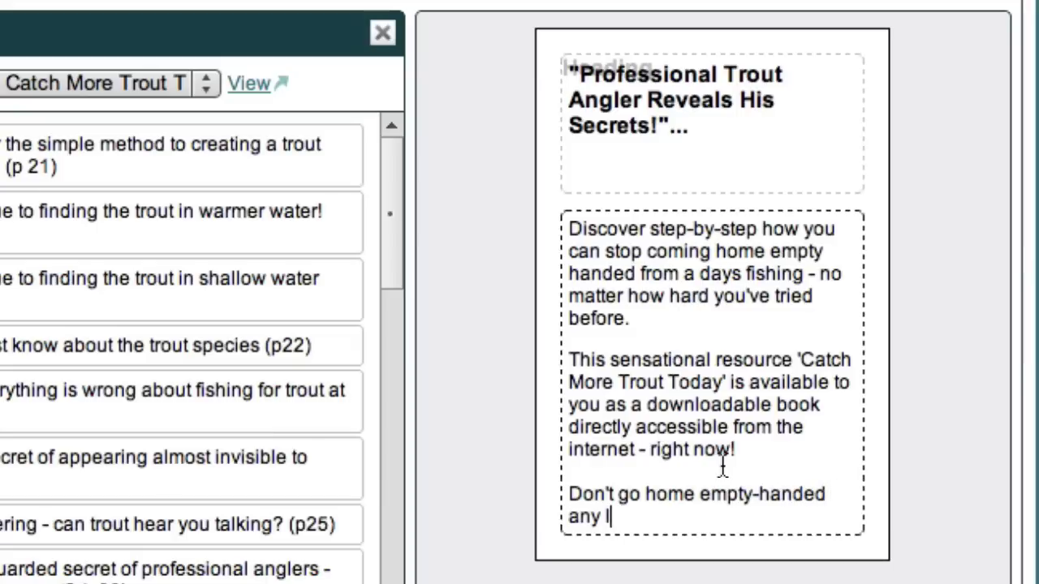
{"action": "type", "text": "onger. Click here to get your copy right no"}
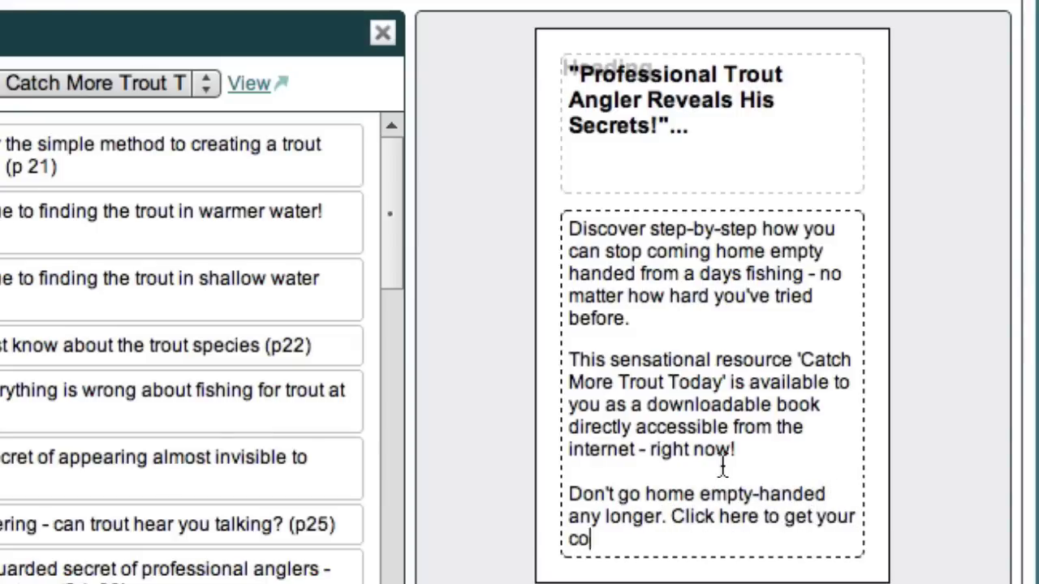
{"action": "type", "text": "w!"}
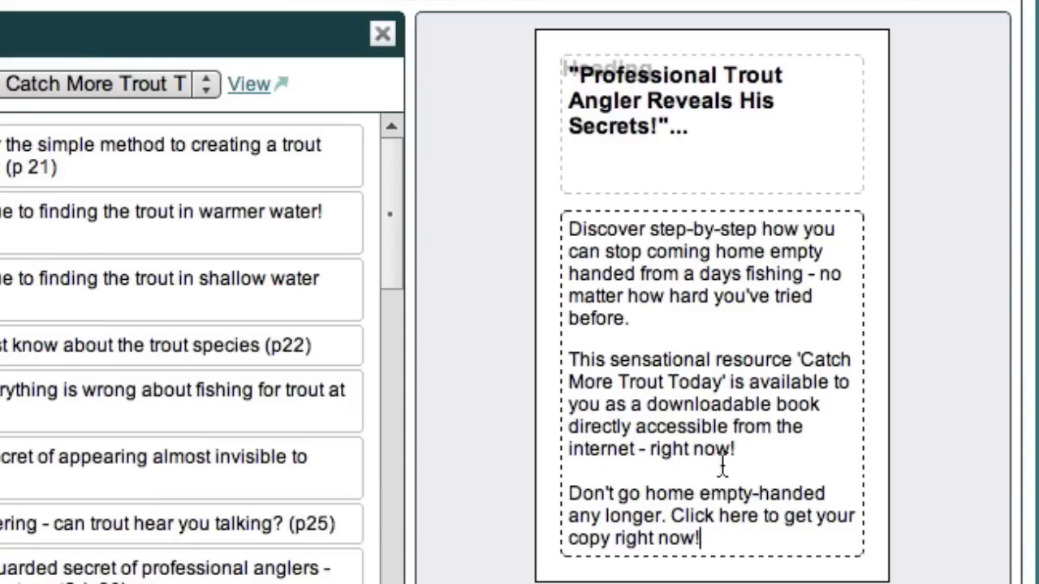
Link the whole call-to-action paragraph to the Catch More Trout Today affiliate product using My Clickbank Account.
{"action": "left_click", "coordinate": [690, 515]}
{"action": "triple_click", "coordinate": [689, 514]}
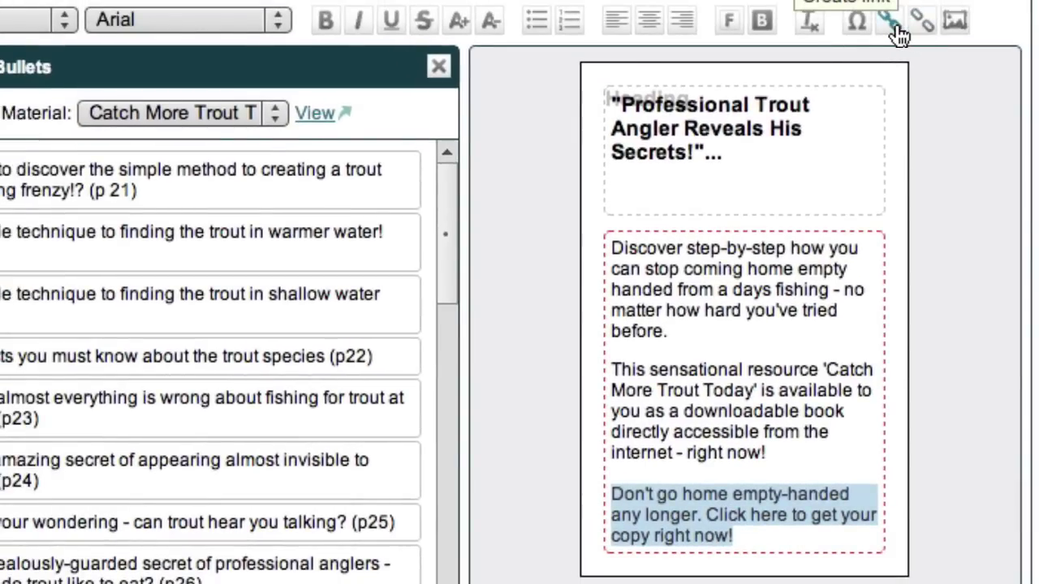
{"action": "left_click", "coordinate": [899, 33]}
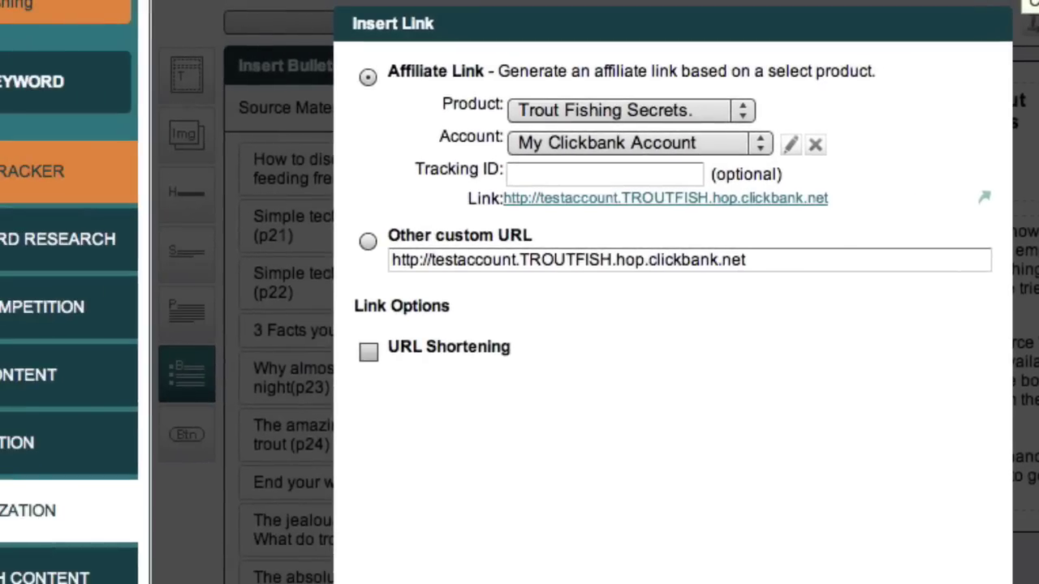
{"action": "left_click", "coordinate": [719, 109]}
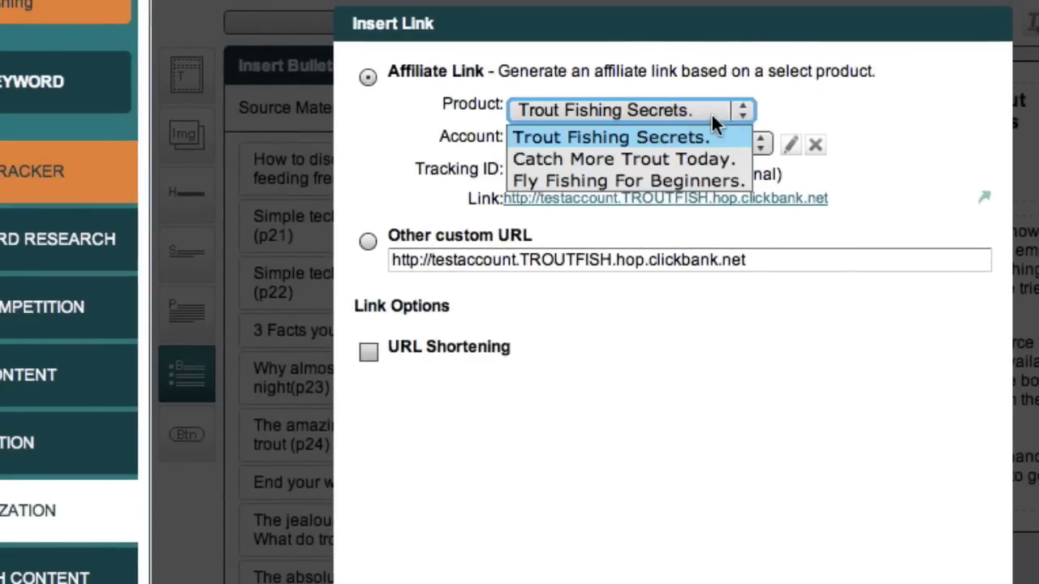
{"action": "left_click", "coordinate": [698, 153]}
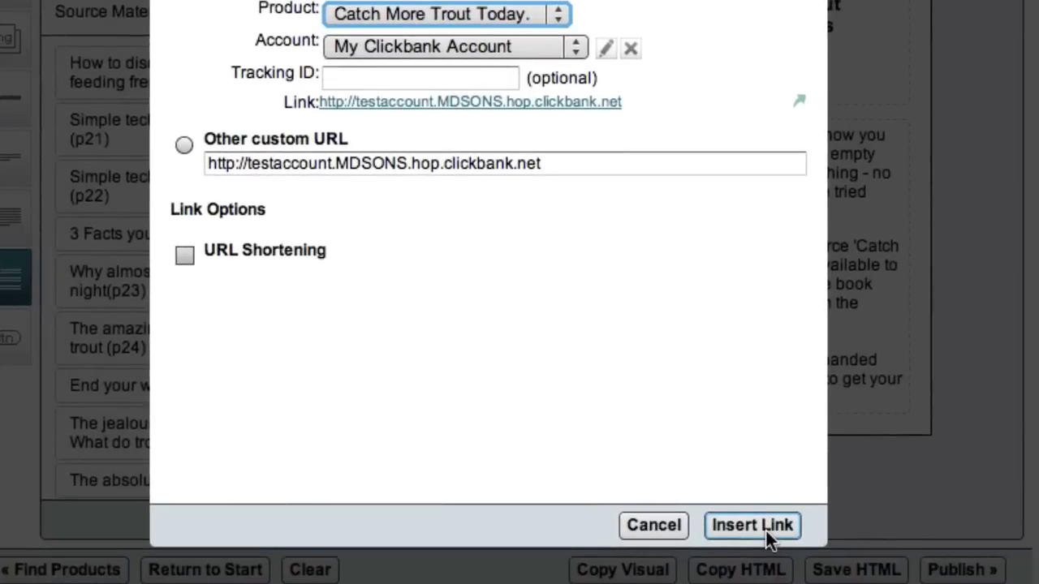
{"action": "left_click", "coordinate": [765, 530]}
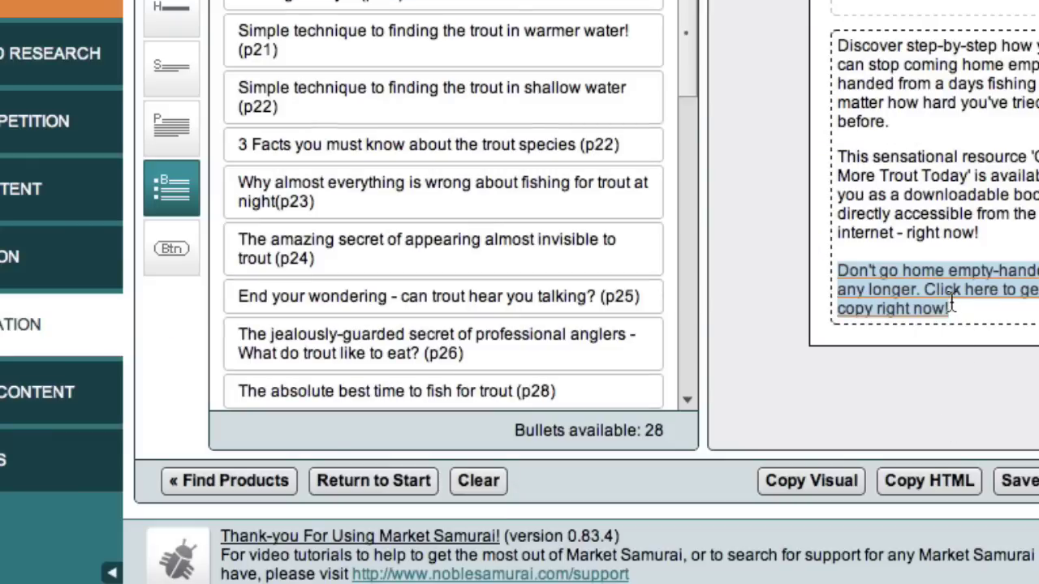
{"action": "left_click", "coordinate": [951, 303]}
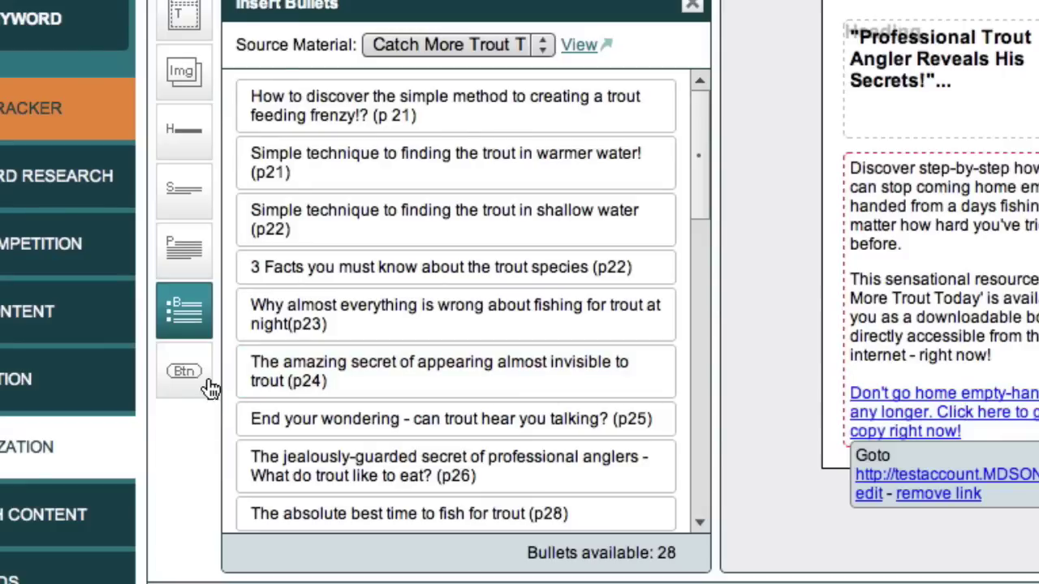
Add a blue "More Information" button in the thin font below the call to action, with the Catch More Trout Today affiliate link.
{"action": "left_click", "coordinate": [185, 373]}
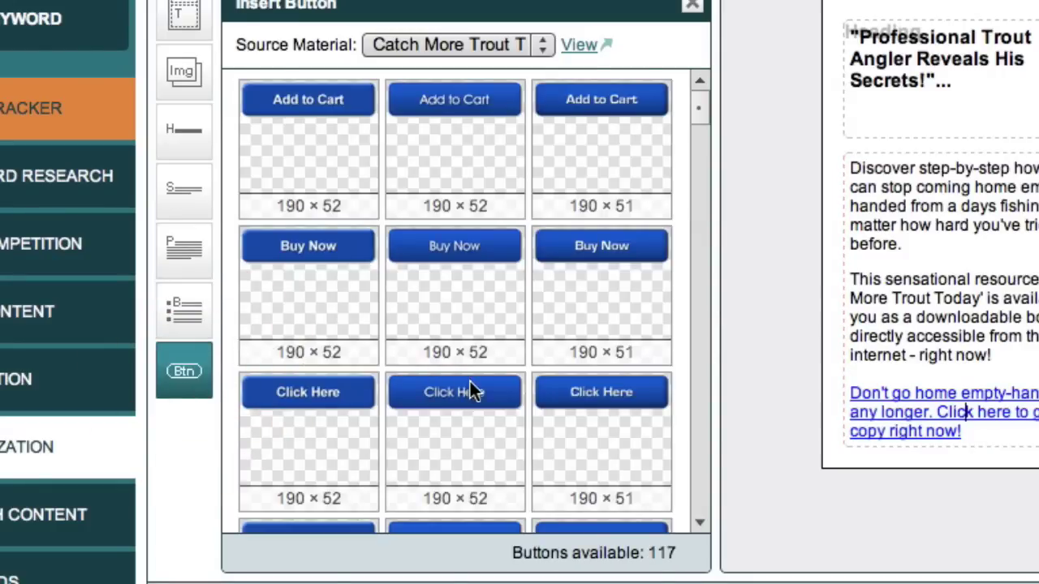
{"action": "scroll", "coordinate": [478, 385], "scroll_direction": "down", "scroll_amount": 3}
{"action": "scroll", "coordinate": [491, 391], "scroll_direction": "down", "scroll_amount": 8}
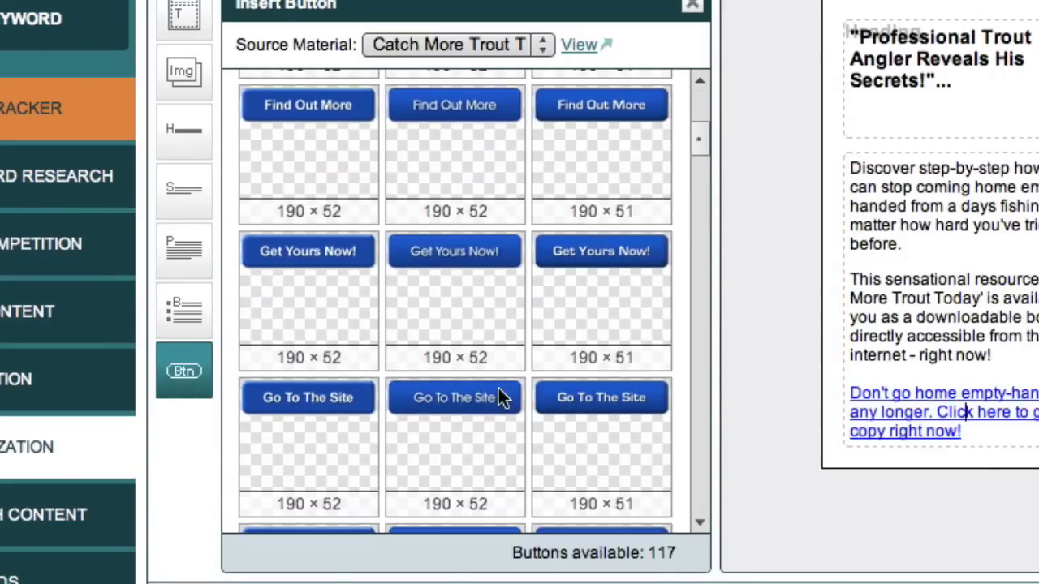
{"action": "scroll", "coordinate": [497, 394], "scroll_direction": "down", "scroll_amount": 2}
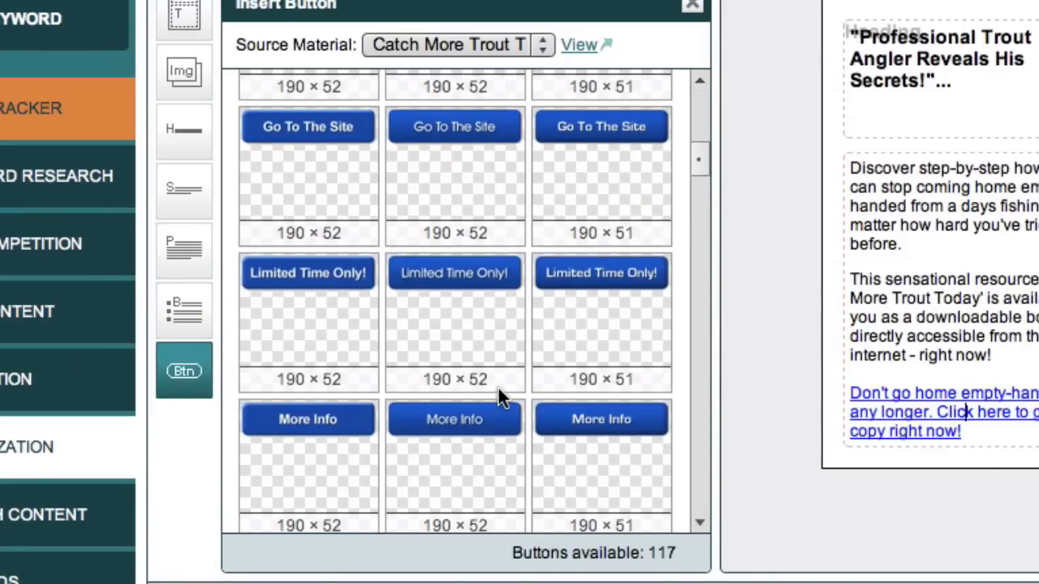
{"action": "scroll", "coordinate": [498, 398], "scroll_direction": "down", "scroll_amount": 2}
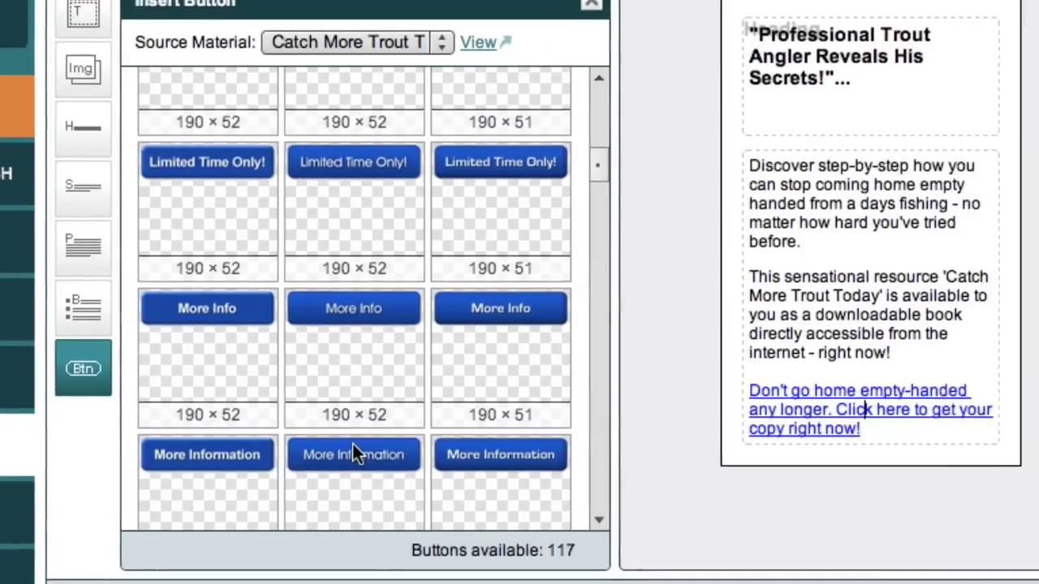
{"action": "left_click_drag", "start_coordinate": [459, 451], "coordinate": [1030, 427]}
{"action": "left_click_drag", "start_coordinate": [831, 422], "coordinate": [830, 420]}
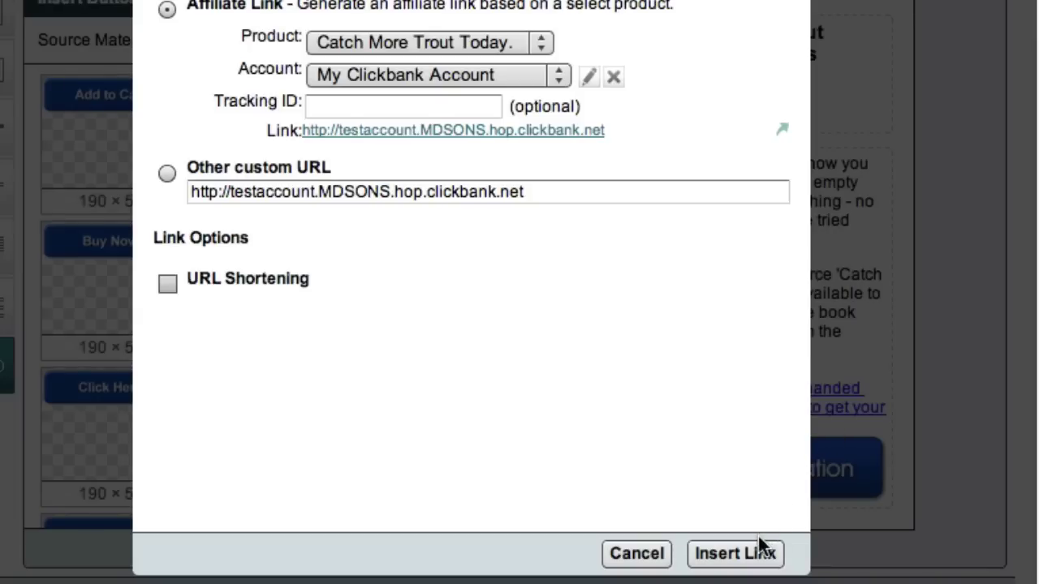
{"action": "left_click", "coordinate": [759, 545]}
Add a blank line between the call-to-action paragraph and the More Information button.
{"action": "left_click", "coordinate": [837, 347]}
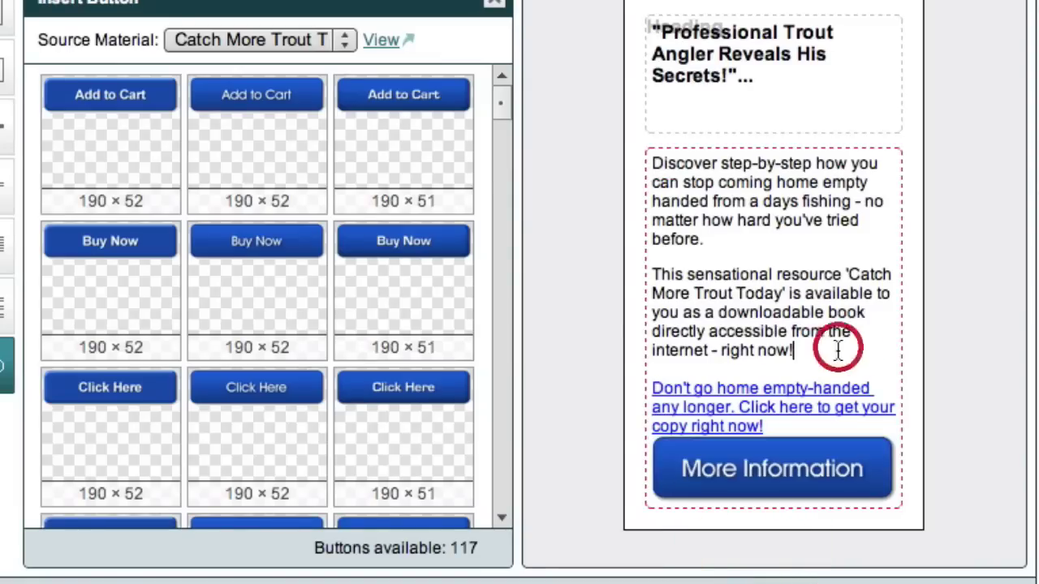
{"action": "left_click", "coordinate": [811, 420]}
{"action": "key", "text": "Return"}
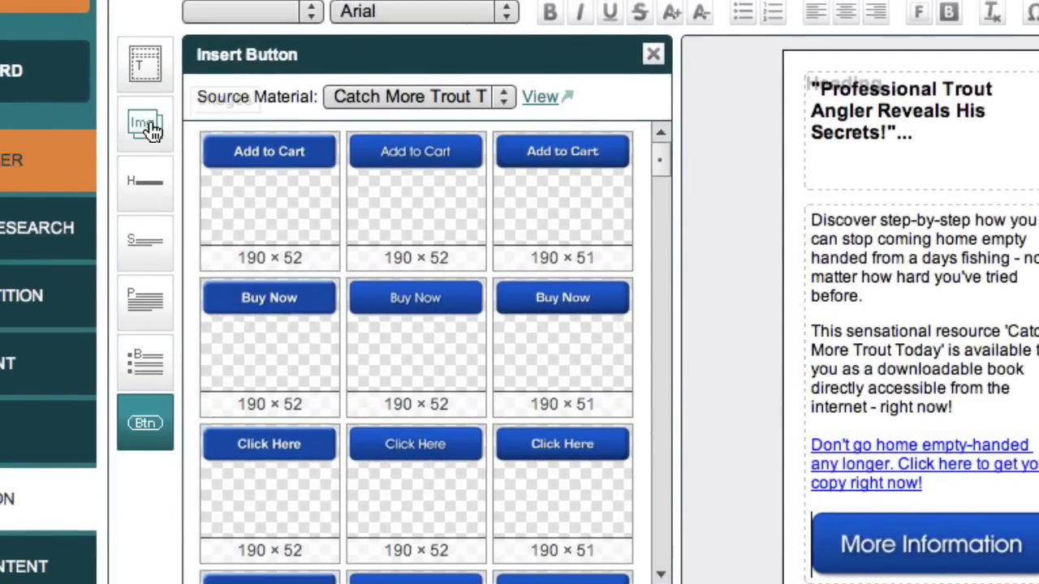
Insert the 160 × 120 photo of two anglers between the first two body paragraphs, with a blank line above and below it.
{"action": "left_click", "coordinate": [149, 128]}
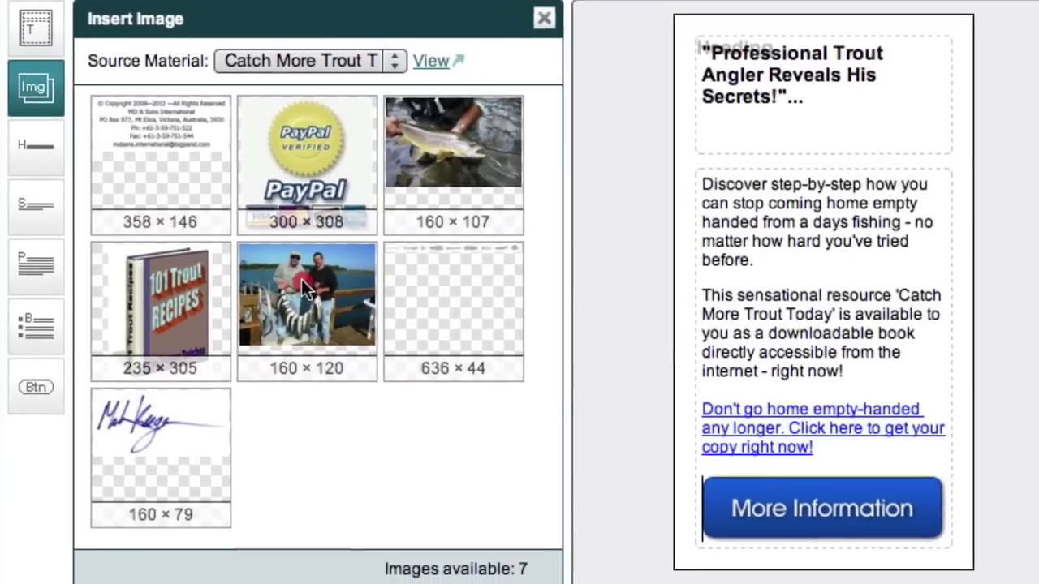
{"action": "left_click_drag", "start_coordinate": [410, 305], "coordinate": [546, 301]}
{"action": "left_click_drag", "start_coordinate": [691, 271], "coordinate": [759, 270]}
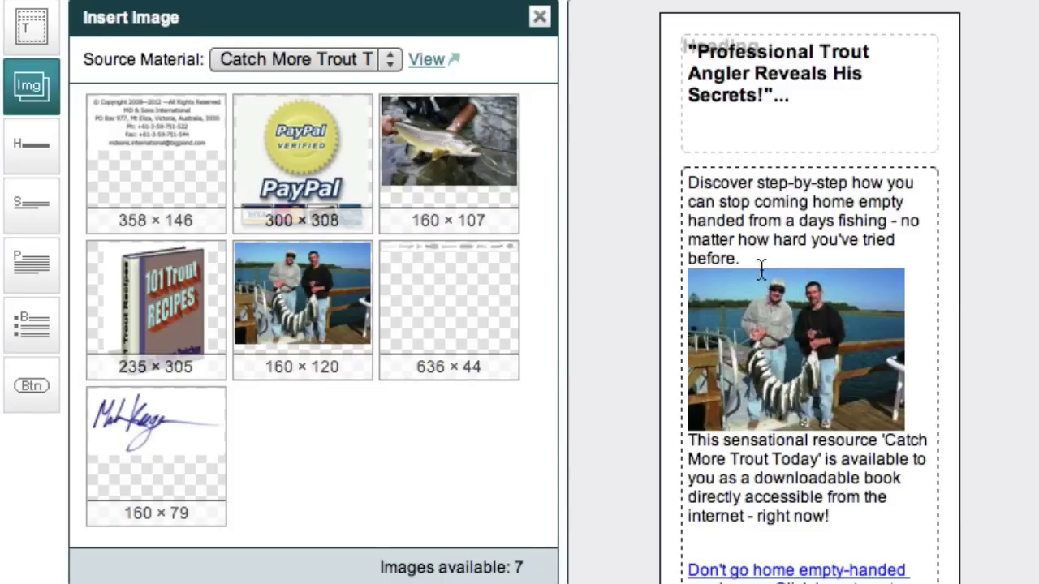
{"action": "left_click", "coordinate": [763, 262]}
{"action": "key", "text": "Return"}
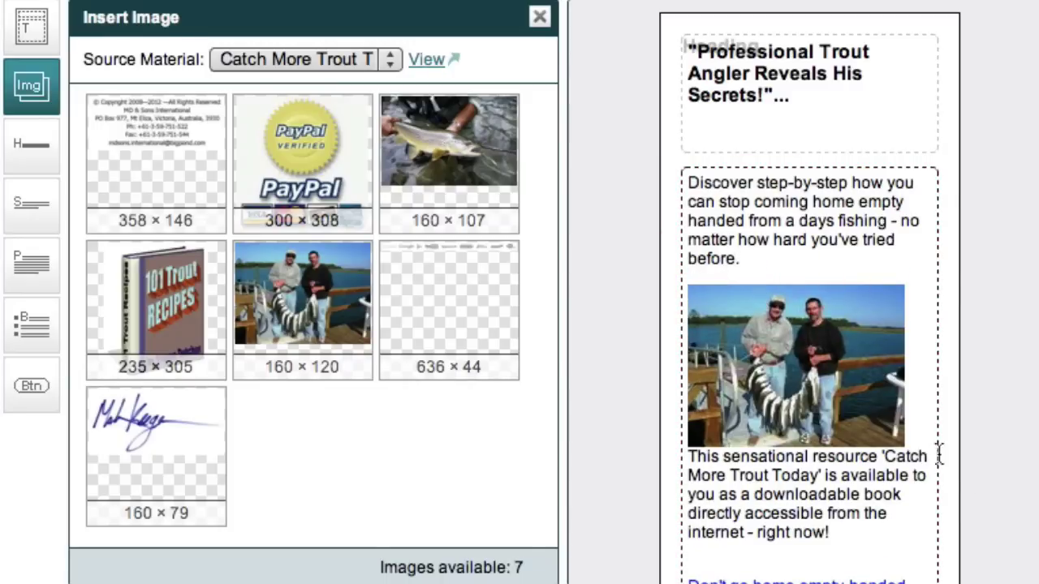
{"action": "left_click", "coordinate": [919, 429]}
{"action": "key", "text": "Return"}
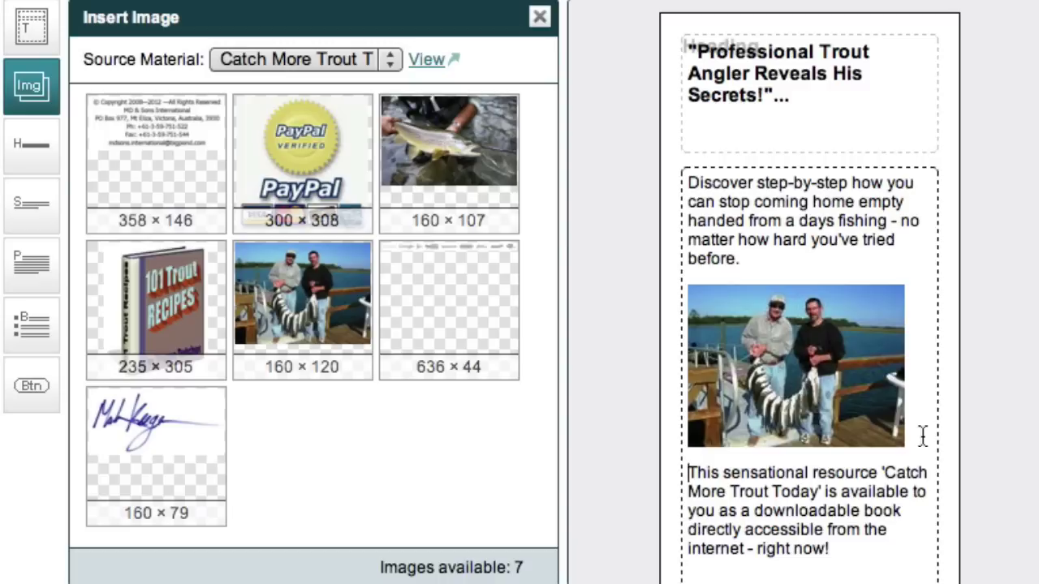
Shrink the anglers photo and the More Information button proportionally so both are narrower than the text column.
{"action": "left_click", "coordinate": [898, 438]}
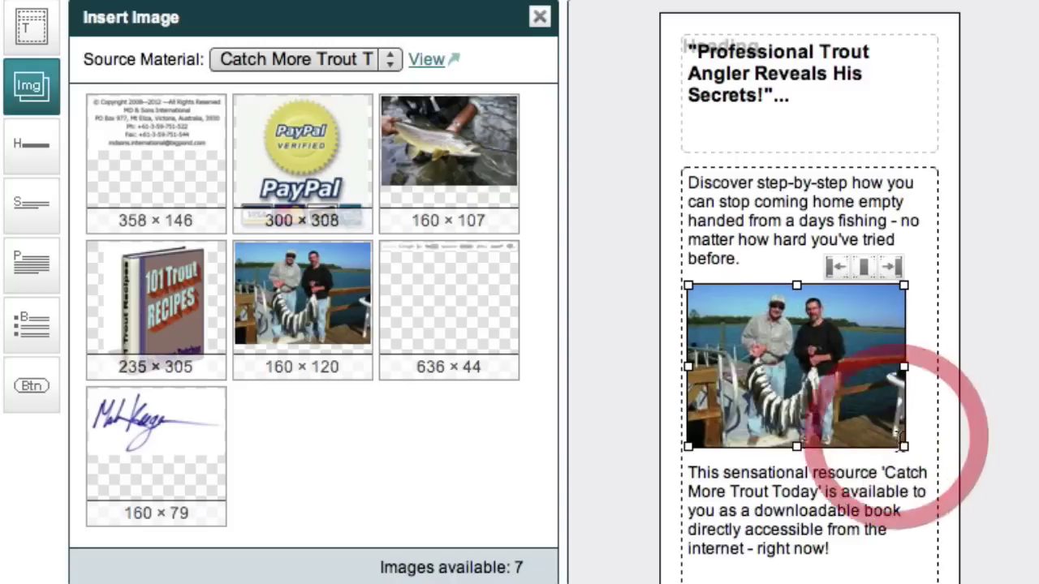
{"action": "left_click", "coordinate": [903, 444]}
{"action": "left_click_drag", "start_coordinate": [903, 444], "coordinate": [822, 399]}
{"action": "scroll", "coordinate": [822, 399], "scroll_direction": "down", "scroll_amount": 3}
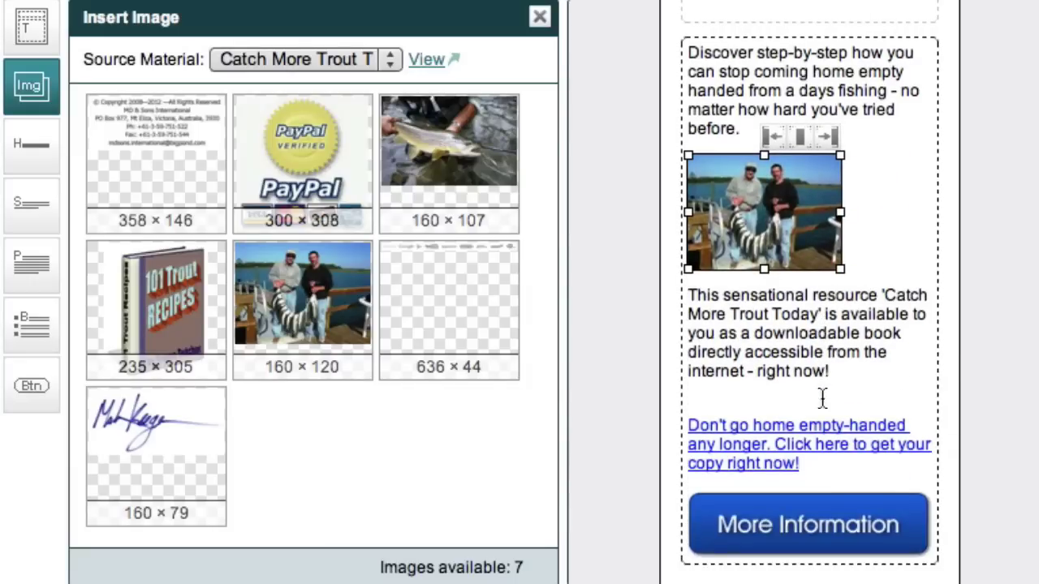
{"action": "left_click", "coordinate": [849, 510]}
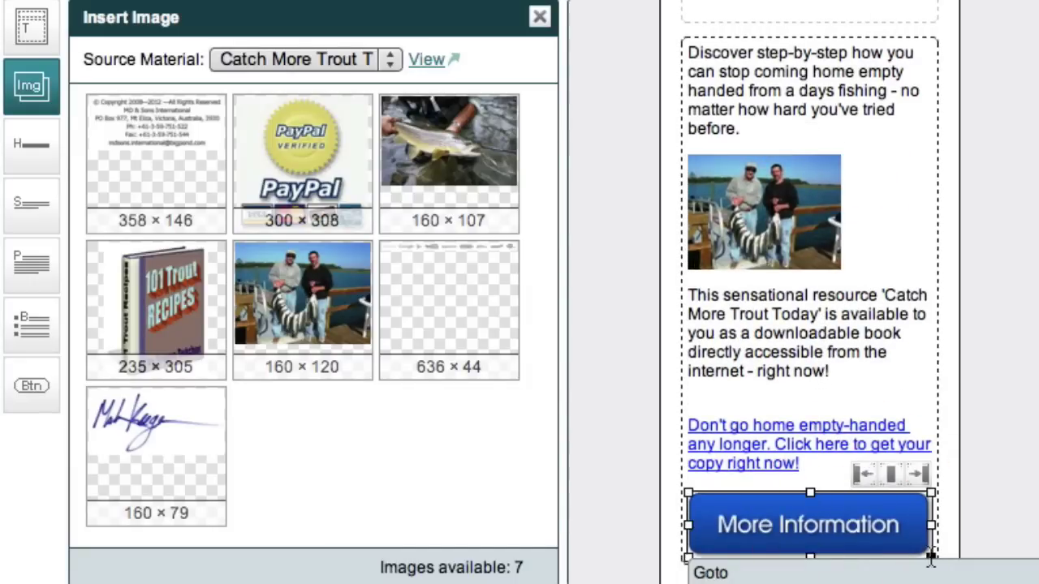
{"action": "left_click_drag", "start_coordinate": [931, 556], "coordinate": [847, 516]}
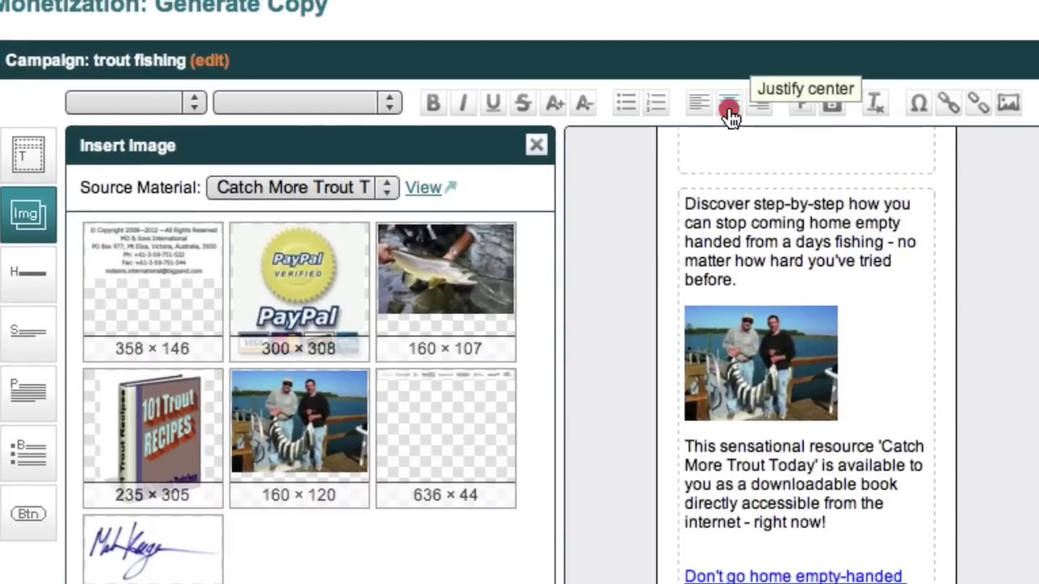
Center the More Information button and the anglers photo, and link the photo to the Catch More Trout Today affiliate product.
{"action": "left_click", "coordinate": [729, 111]}
{"action": "left_click", "coordinate": [771, 357]}
{"action": "left_click", "coordinate": [733, 110]}
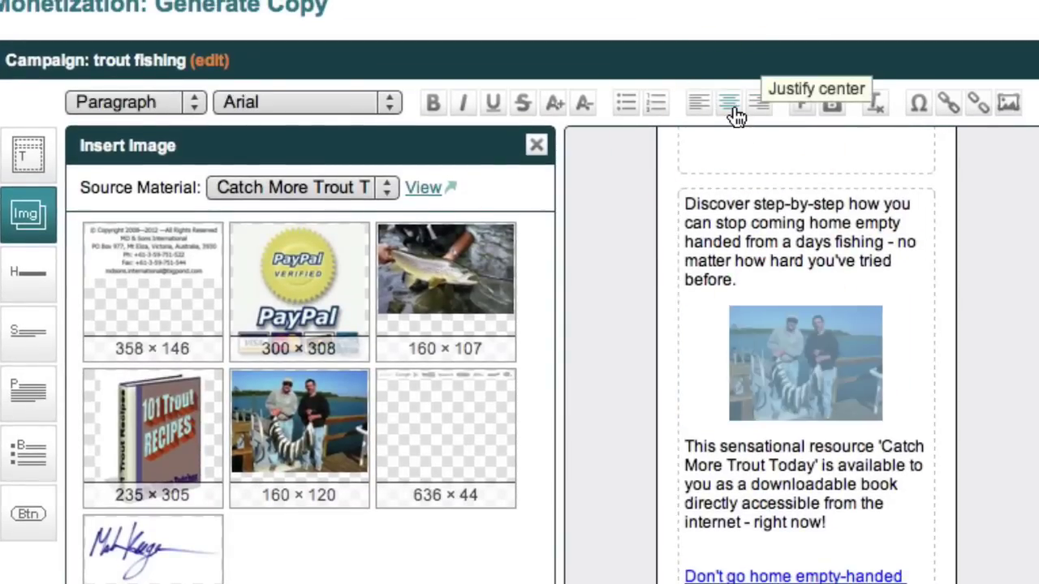
{"action": "left_click", "coordinate": [949, 119]}
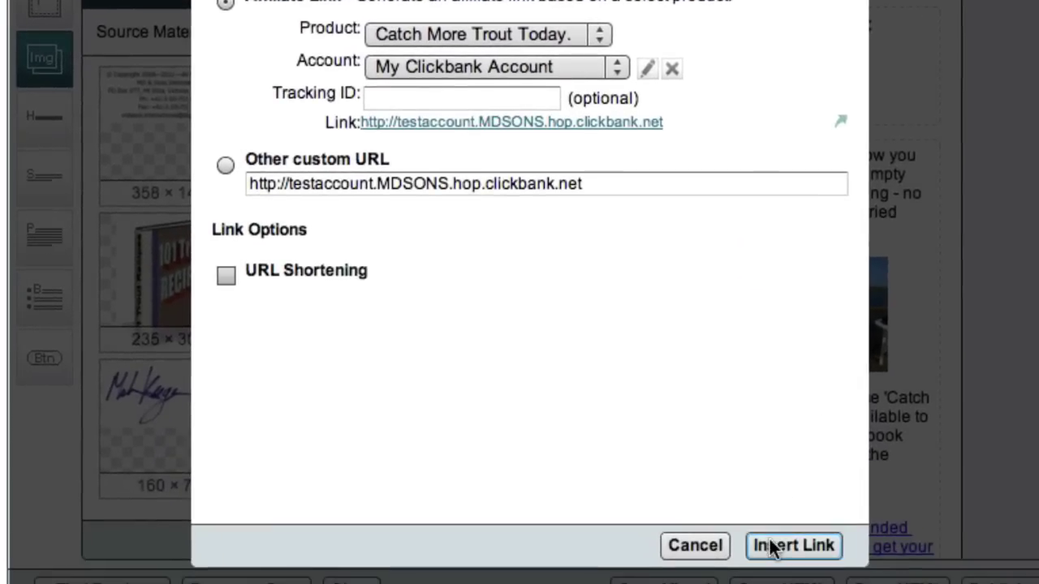
{"action": "left_click", "coordinate": [792, 545]}
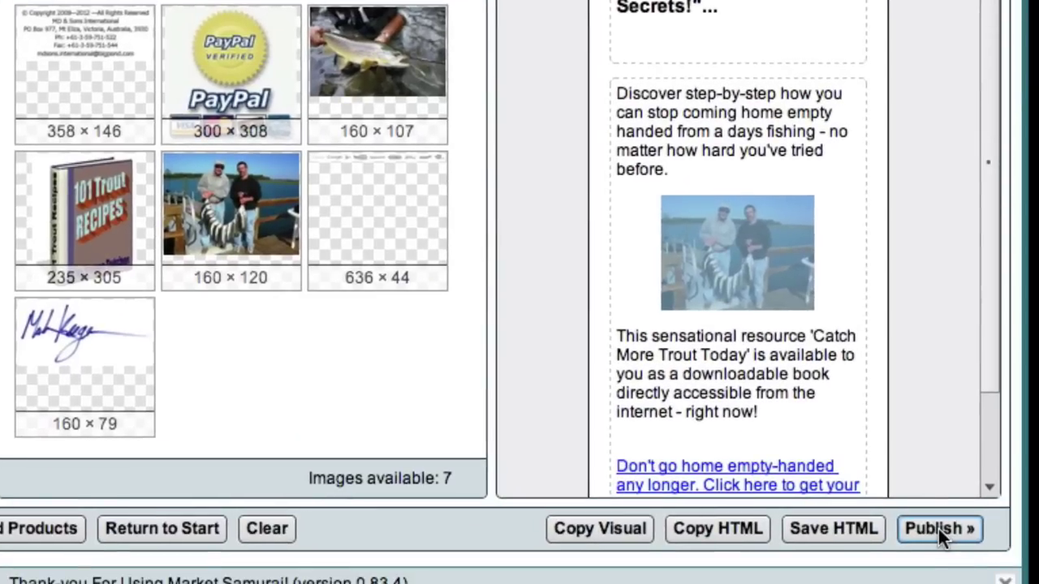
Publish the ad to the Trout Fishing Tips WordPress blog as a sidebar widget with images uploaded to that account, and view it live.
{"action": "left_click", "coordinate": [939, 530]}
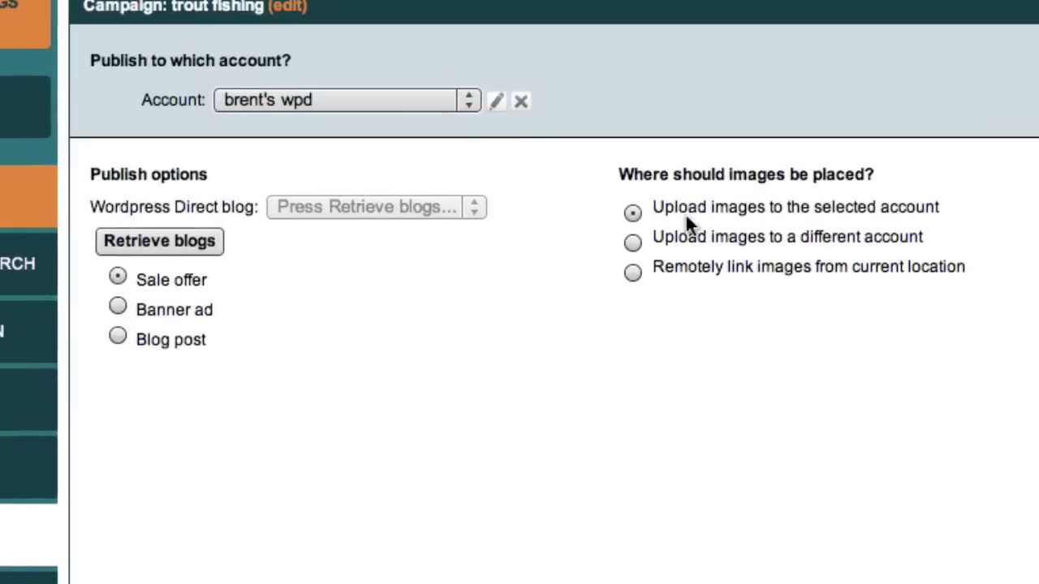
{"action": "left_click", "coordinate": [438, 94]}
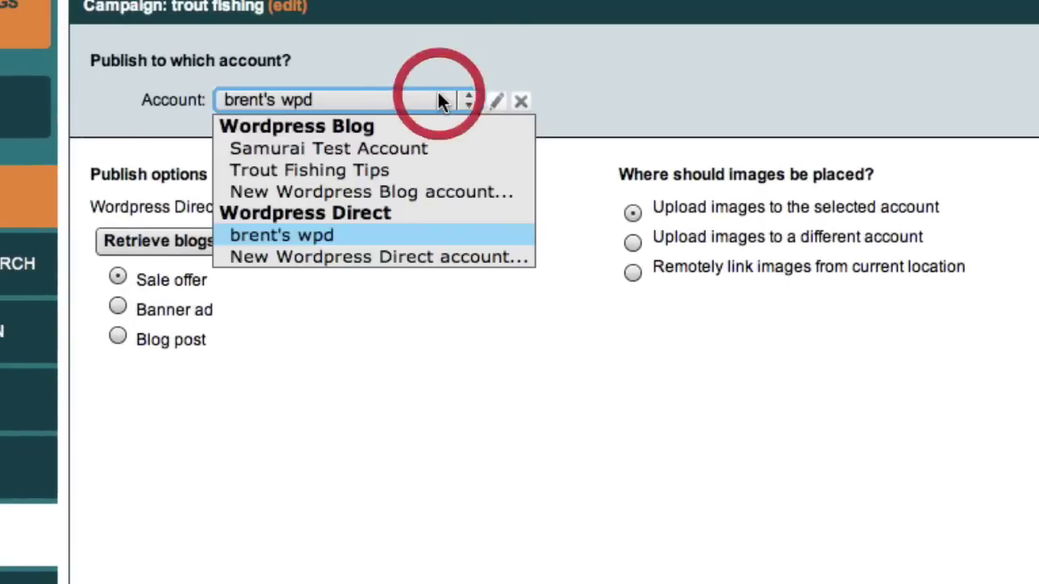
{"action": "left_click", "coordinate": [427, 167]}
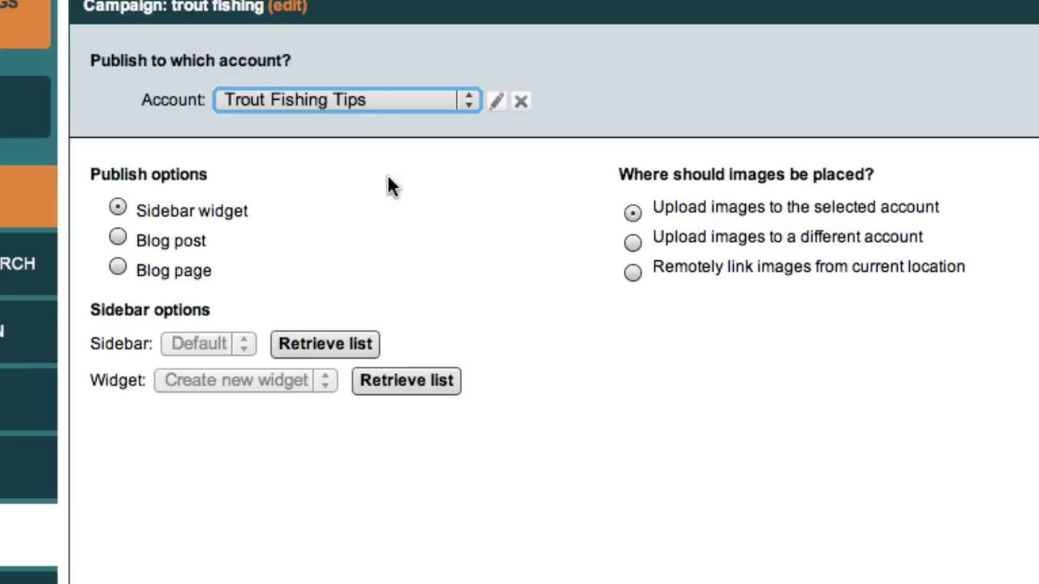
{"action": "left_click", "coordinate": [211, 211]}
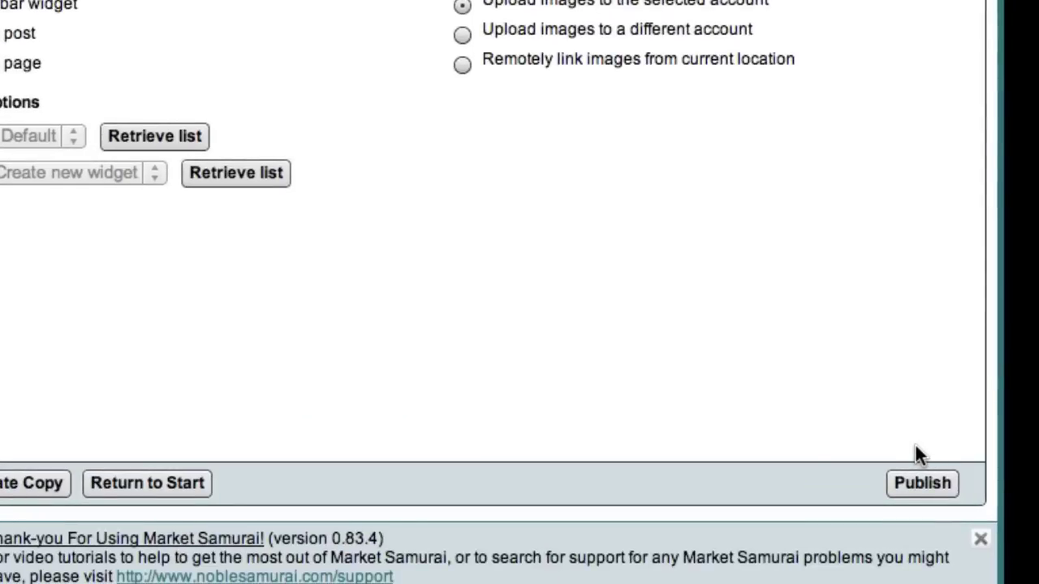
{"action": "left_click", "coordinate": [923, 476]}
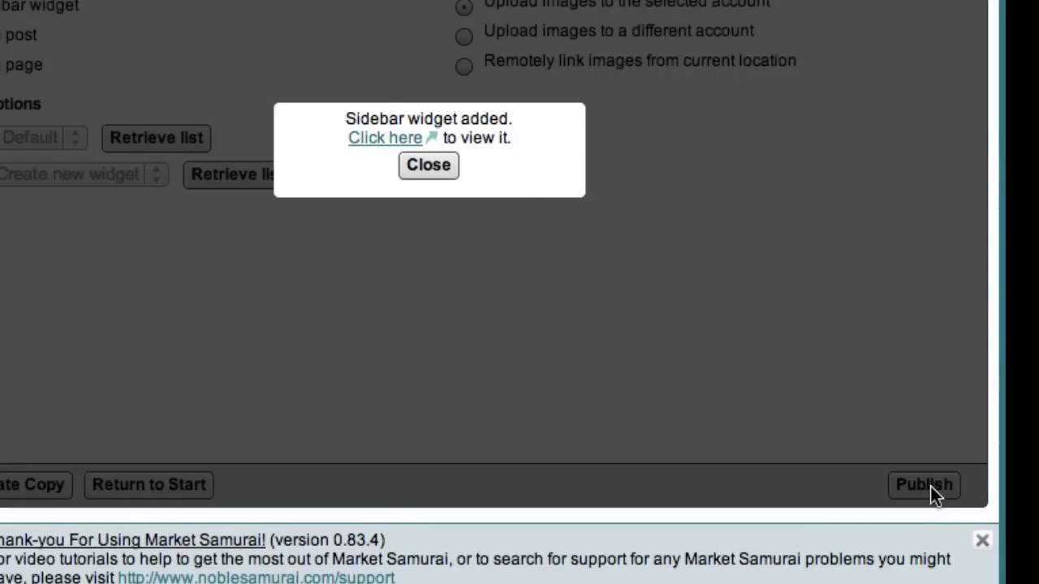
{"action": "left_click", "coordinate": [399, 136]}
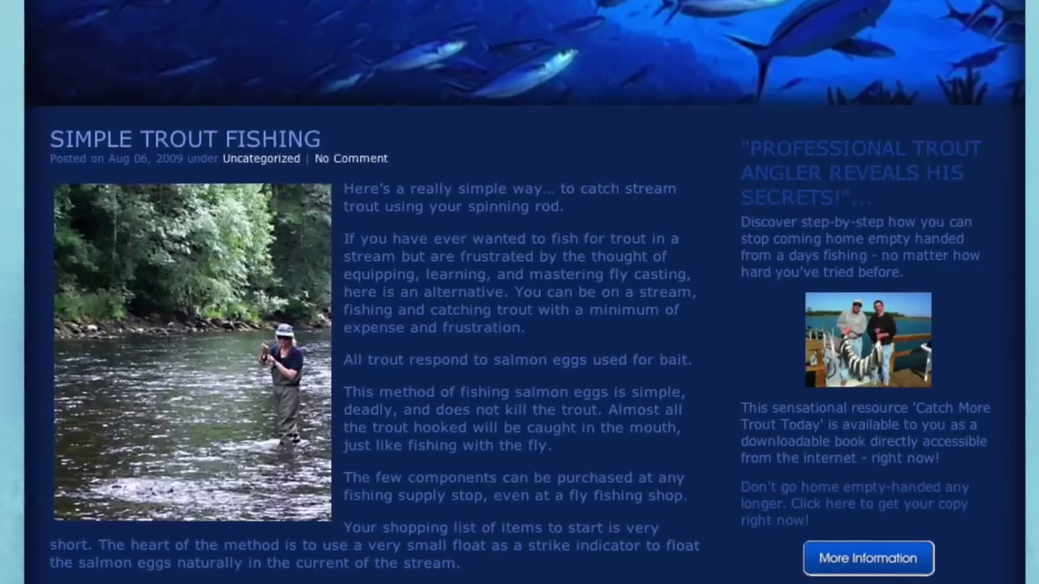